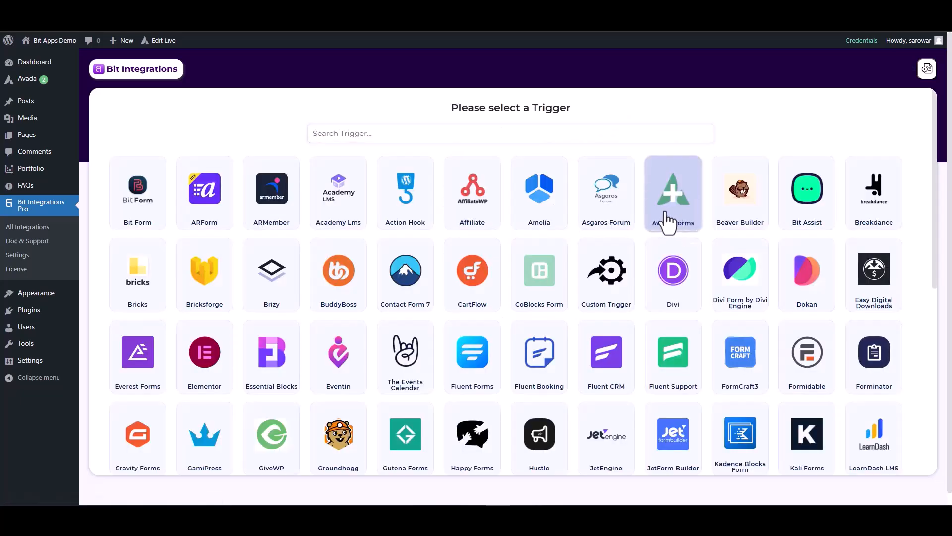
- Choose Avada Forms as the trigger and start waiting for a form submission
left_click(669, 224)
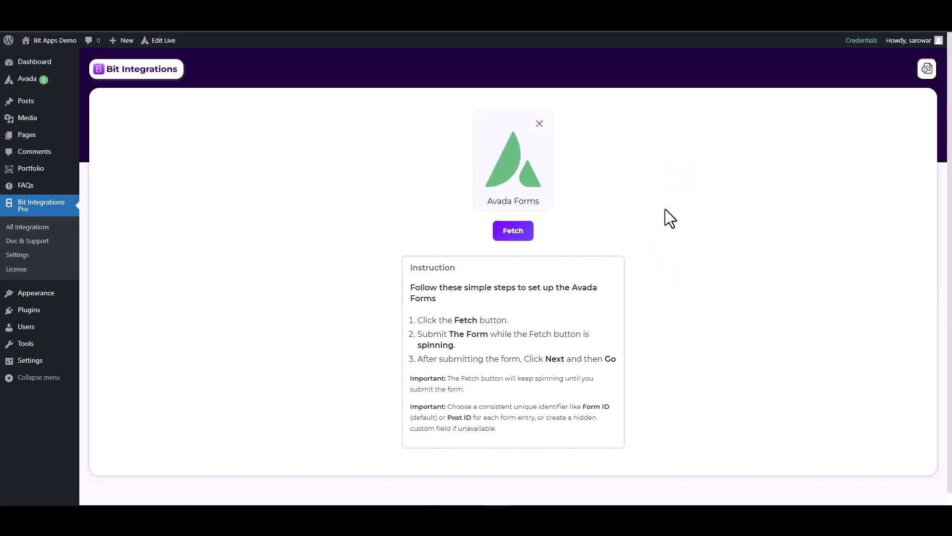
left_click(517, 233)
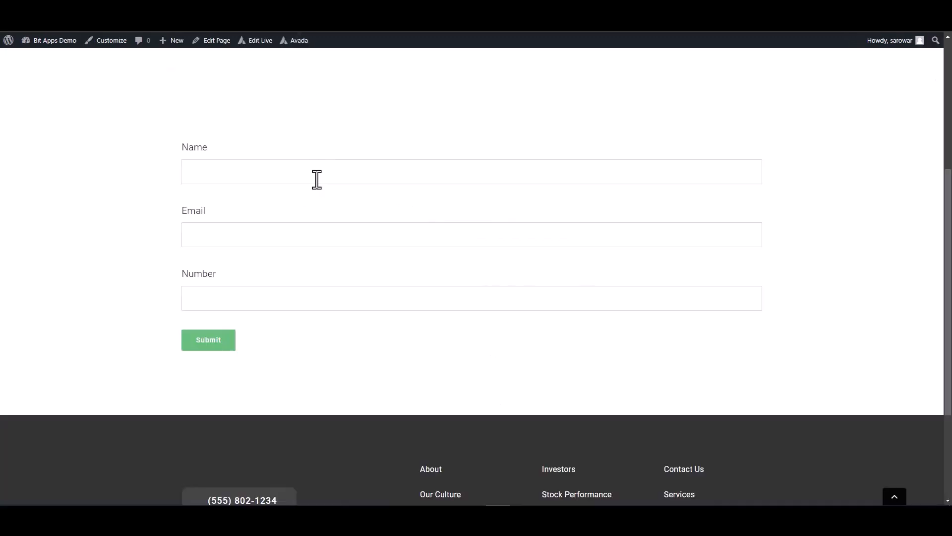
left_click(317, 179)
- Enter 125563 in the Avada form's Number field and submit the form
left_click(573, 298)
type("125563")
left_click(206, 342)
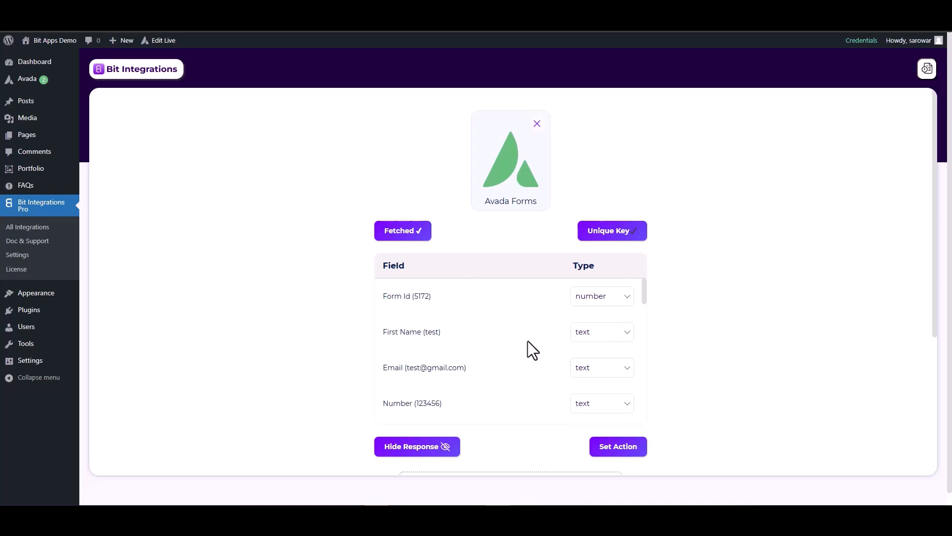
- Set the Email field type to email and the Number field type to number, then go to Set Action
left_click(588, 372)
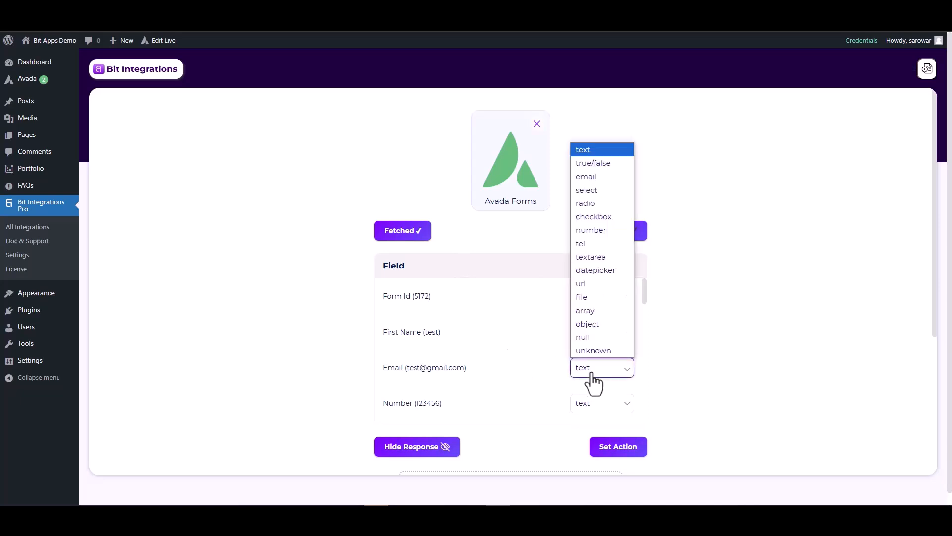
left_click(585, 177)
scroll(595, 351, "down", 2)
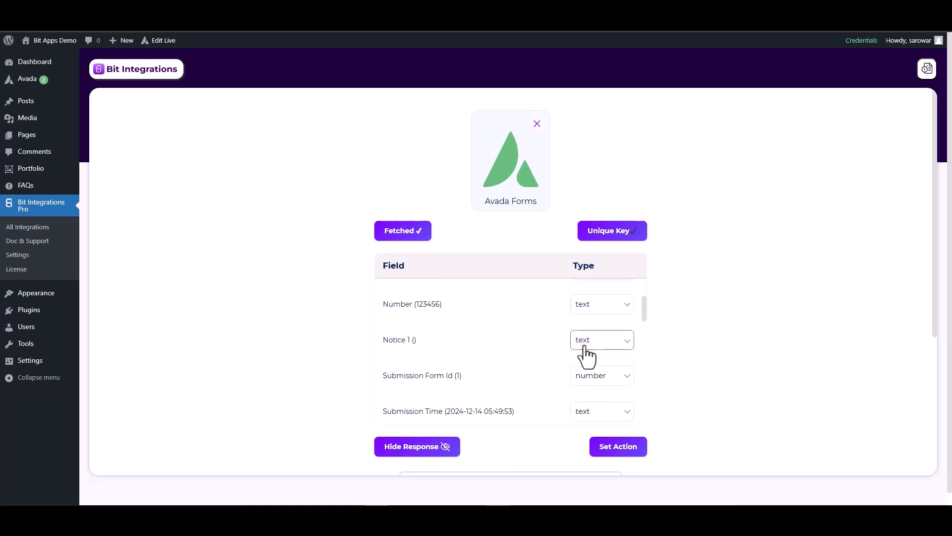
left_click(582, 307)
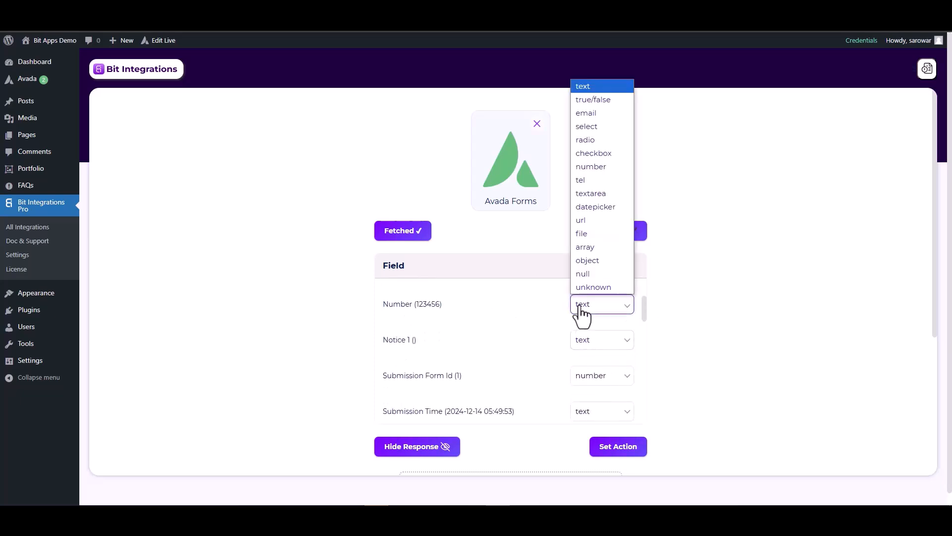
left_click(590, 167)
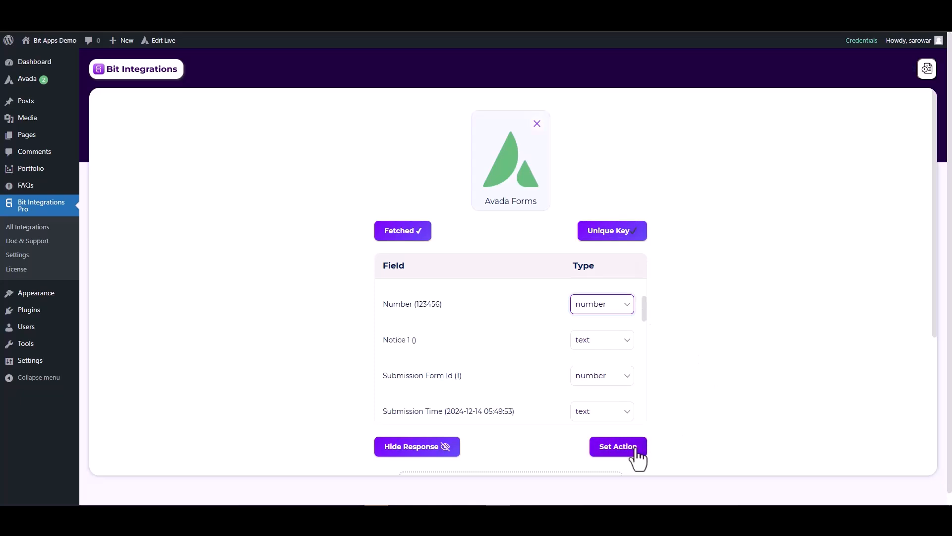
left_click(619, 448)
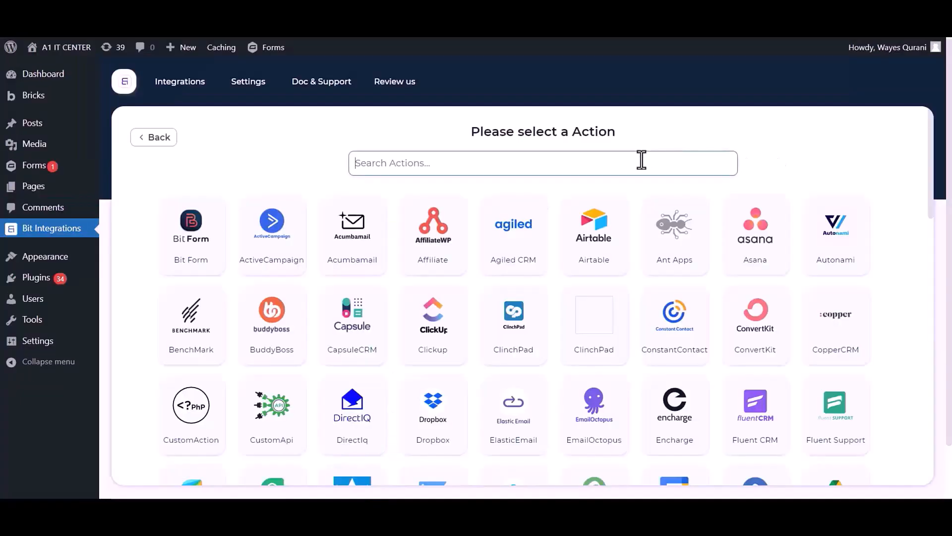
- Search 'Whatsapp', select the WhatsApp action, and review its name, account ID and token settings
type("What")
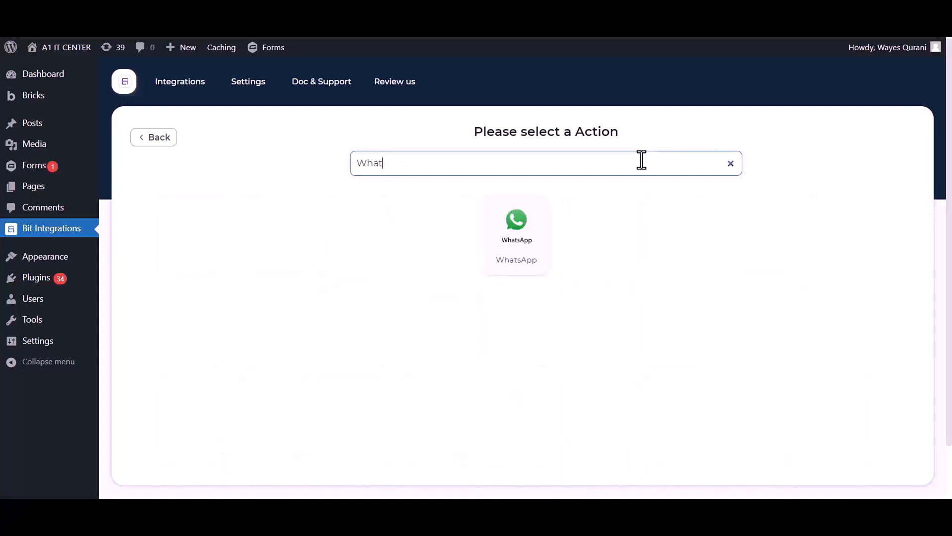
type("sapp")
left_click(525, 245)
left_click_drag(247, 203, 134, 199)
left_click_drag(202, 223, 230, 255)
left_click_drag(137, 297, 298, 296)
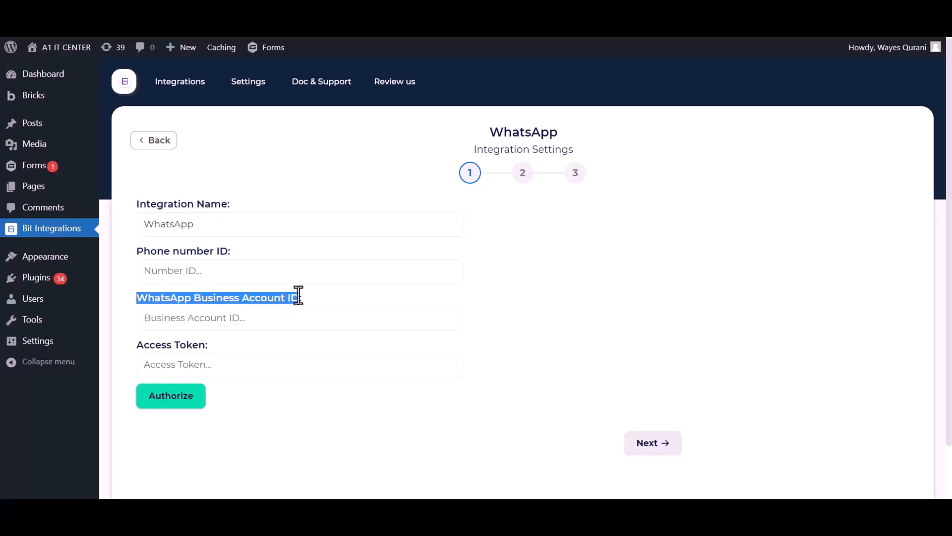
left_click_drag(136, 345, 225, 344)
left_click(299, 404)
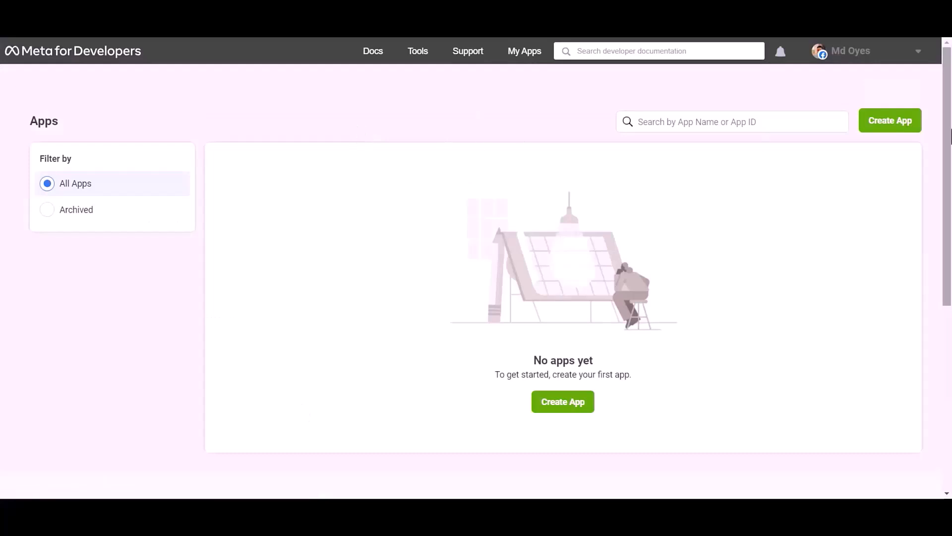
- Create a Business-type Meta app with the Other use case, named 'Bit Integration'
left_click(895, 128)
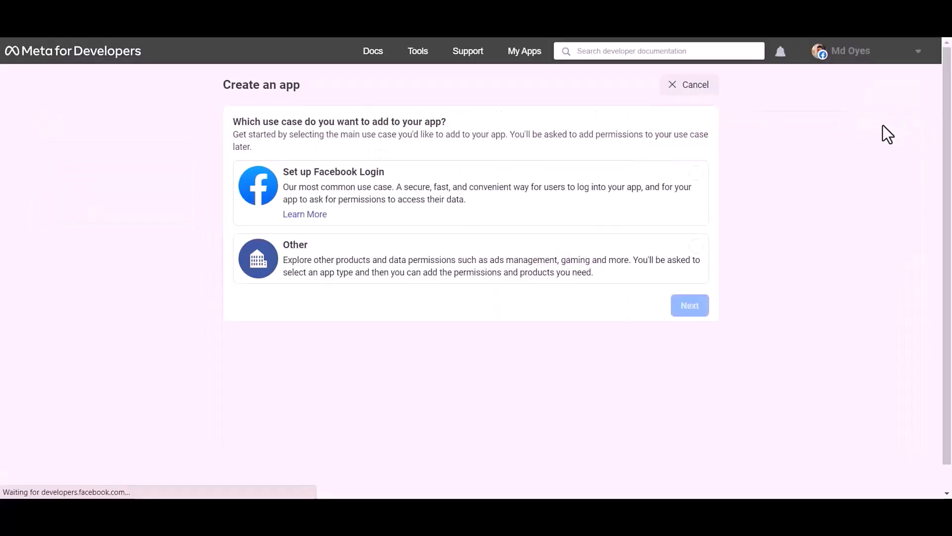
left_click(496, 268)
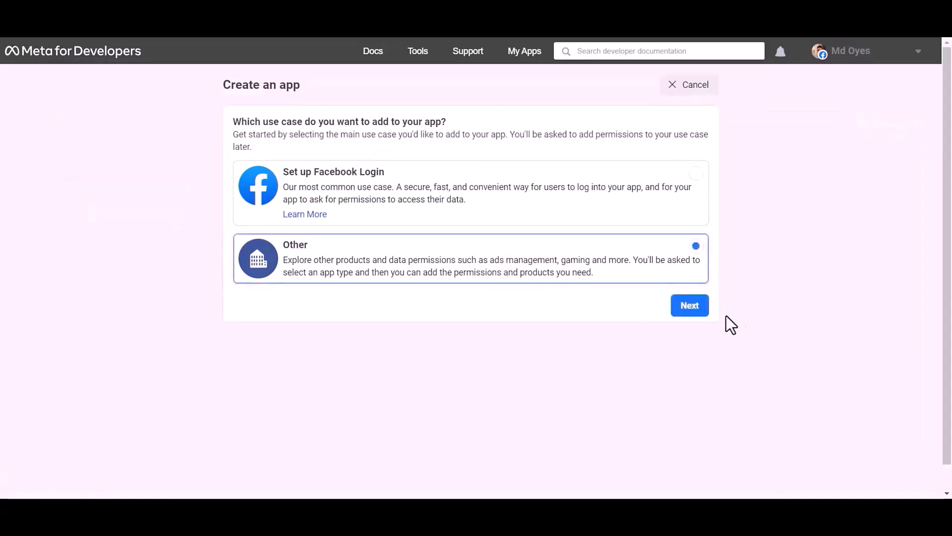
left_click(694, 312)
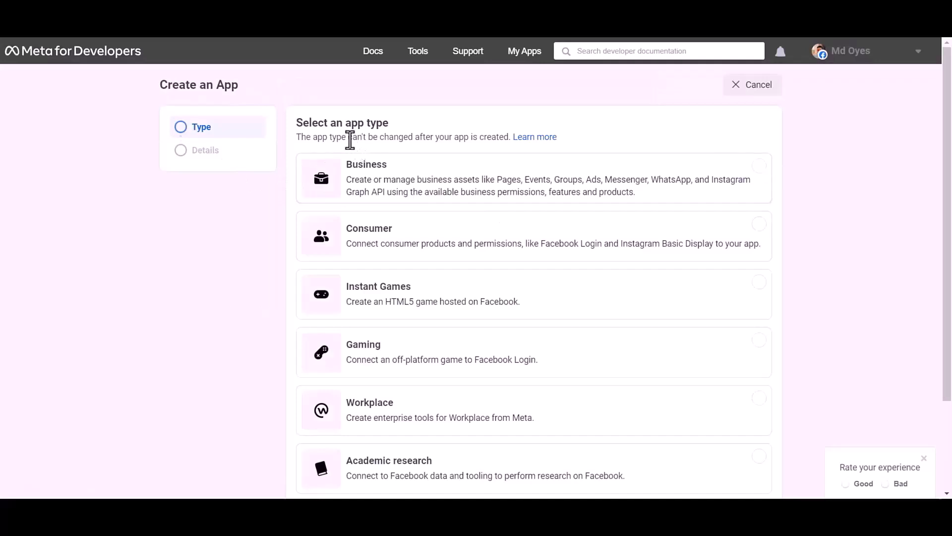
left_click(601, 183)
scroll(604, 188, "down", 2)
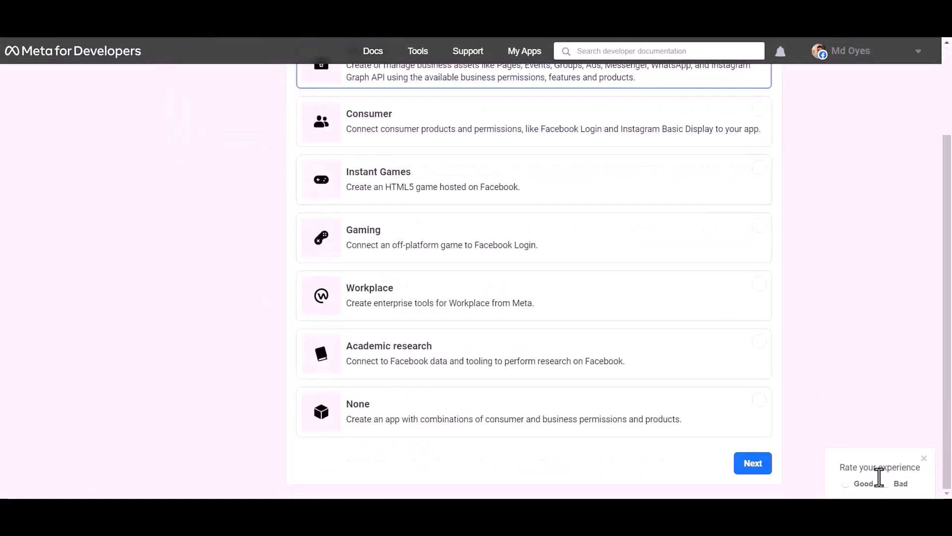
left_click(754, 464)
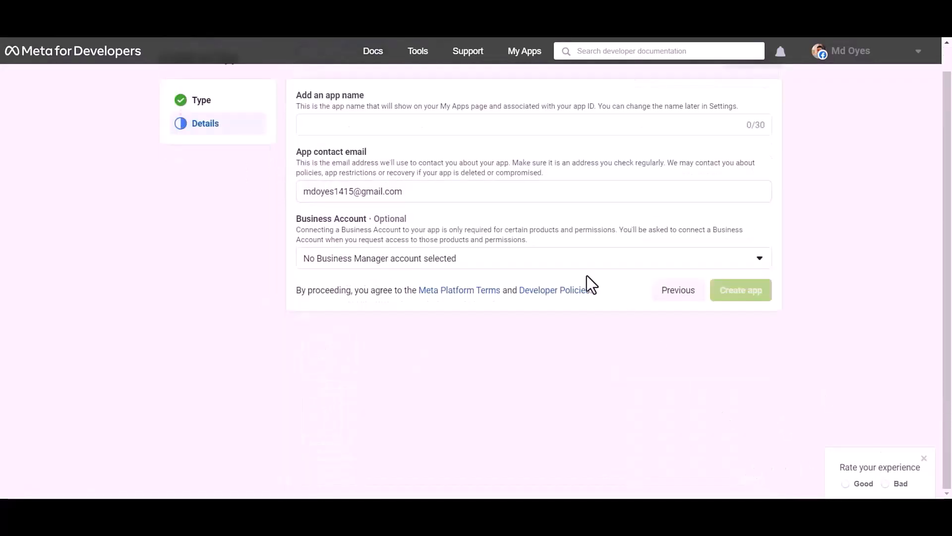
left_click(385, 124)
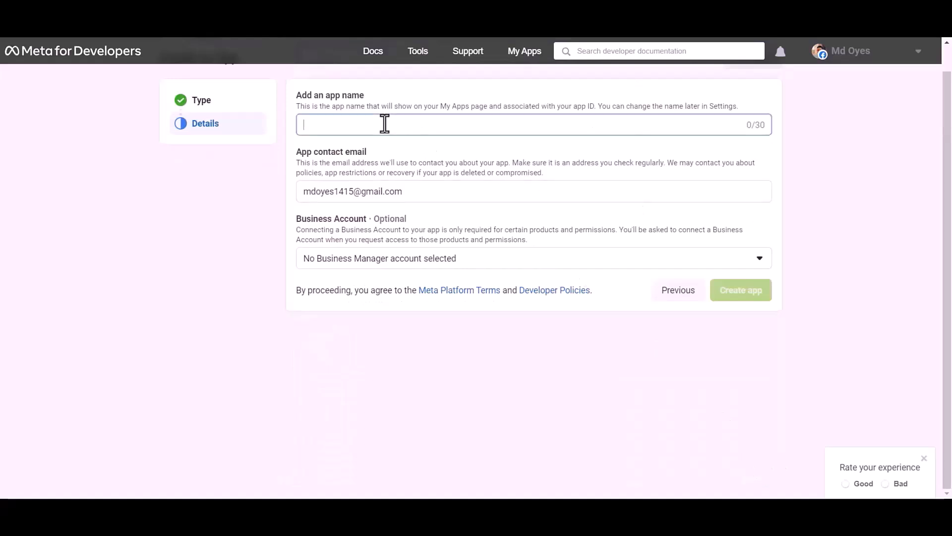
type("Bit I")
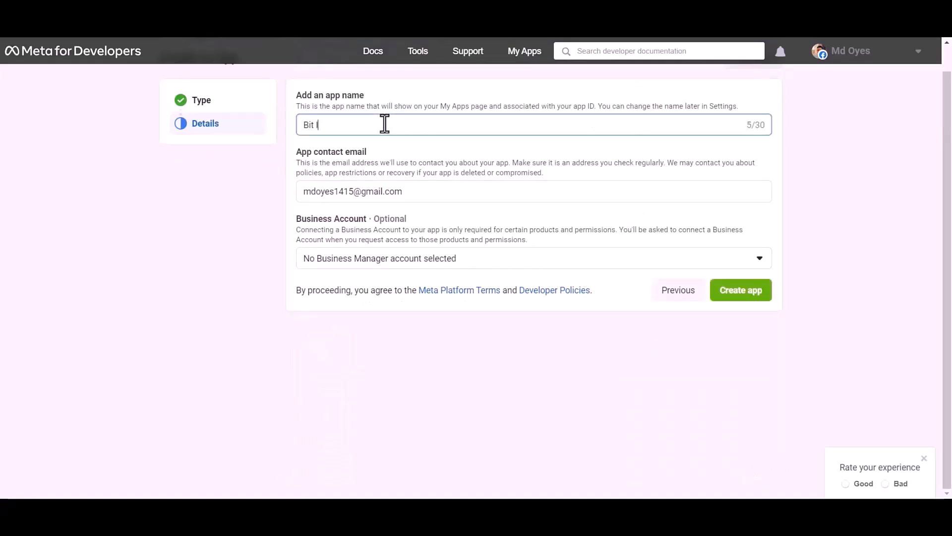
type("ntegrations")
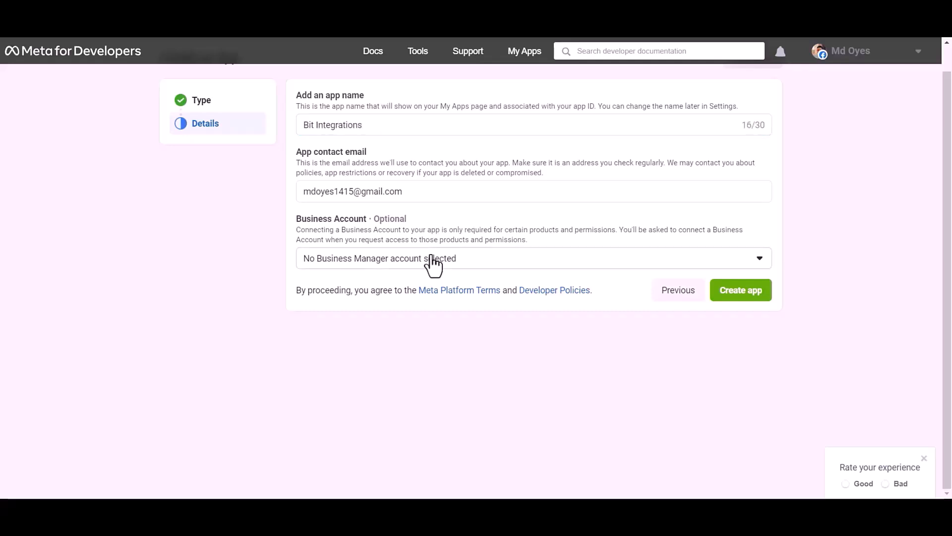
left_click(741, 293)
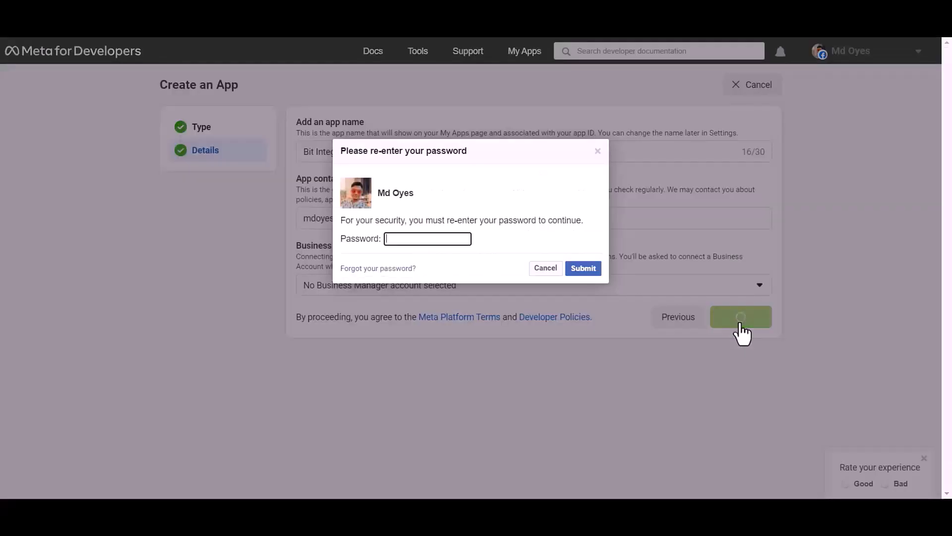
left_click(440, 239)
- Confirm the password and set up the WhatsApp product under the Test Business account
left_click(452, 272)
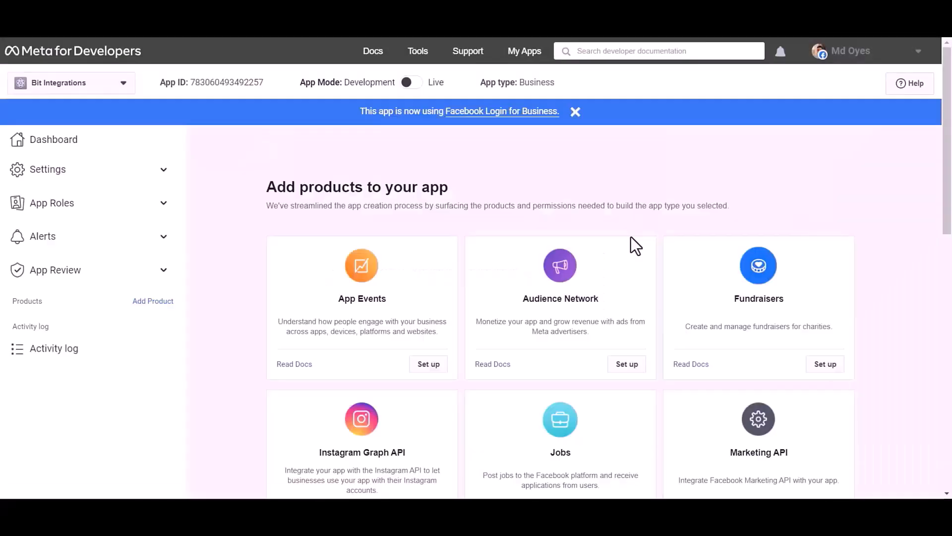
scroll(516, 155, "down", 10)
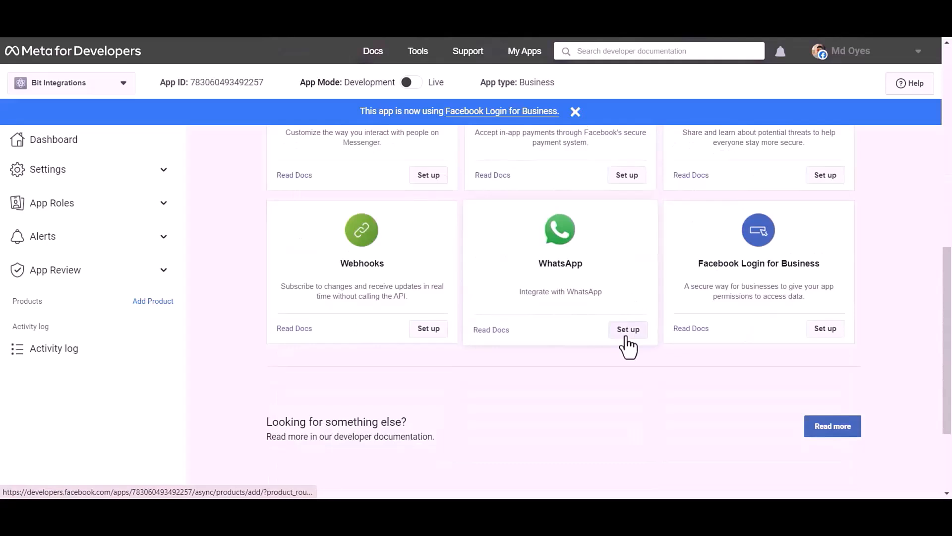
left_click(626, 335)
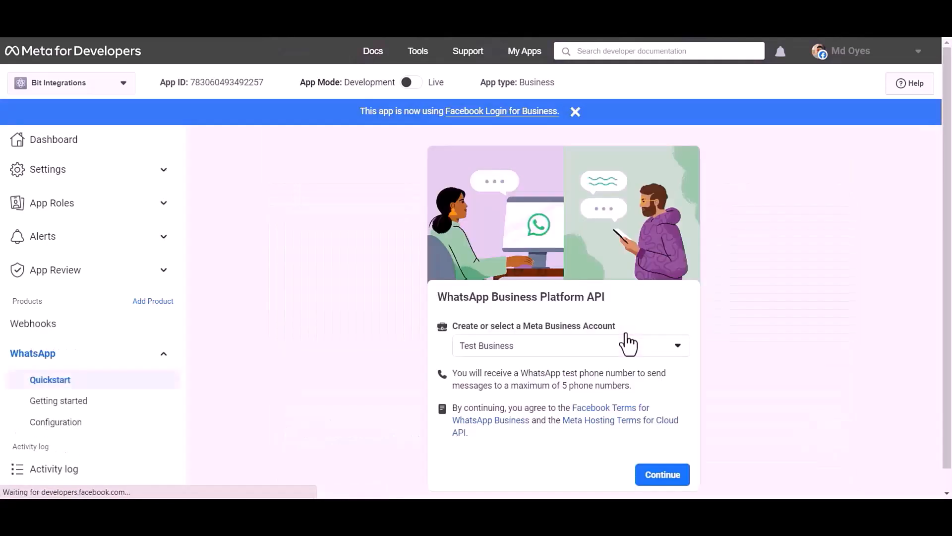
left_click(663, 476)
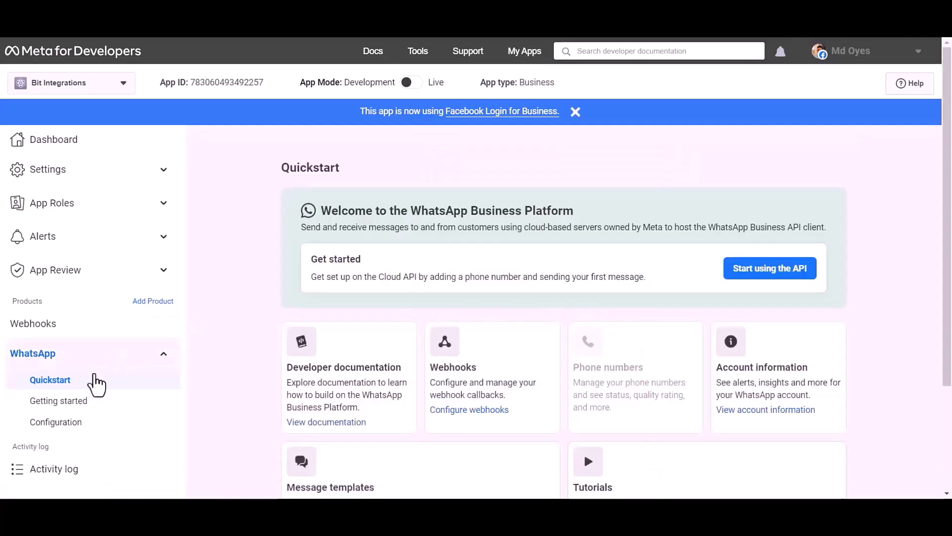
- Go to WhatsApp Getting started, showing the Phone number ID and WhatsApp Business Account ID
left_click(88, 402)
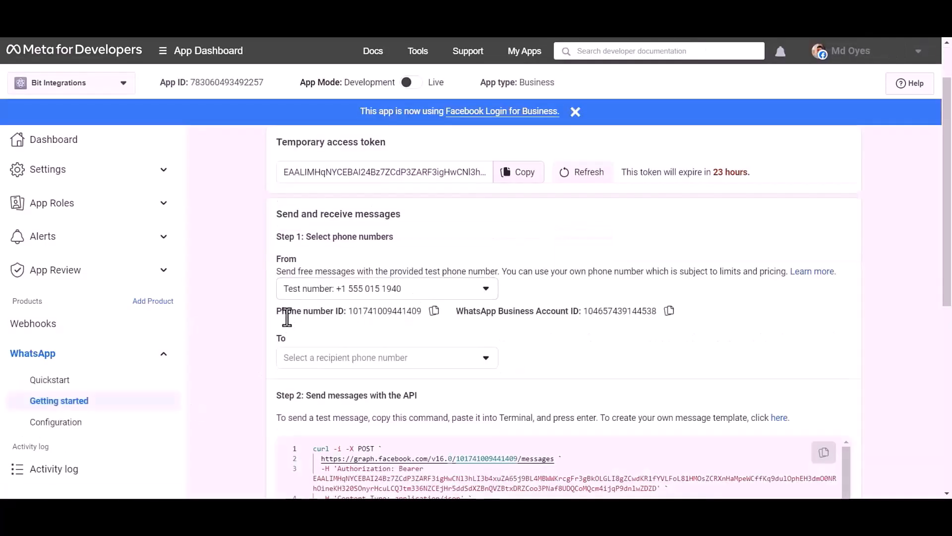
left_click_drag(273, 311, 343, 315)
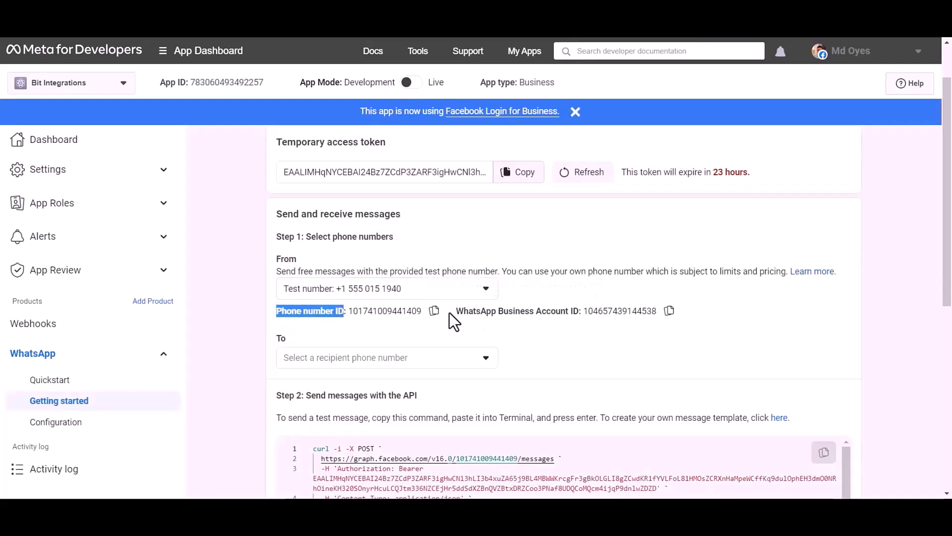
left_click_drag(453, 311, 578, 316)
left_click(626, 332)
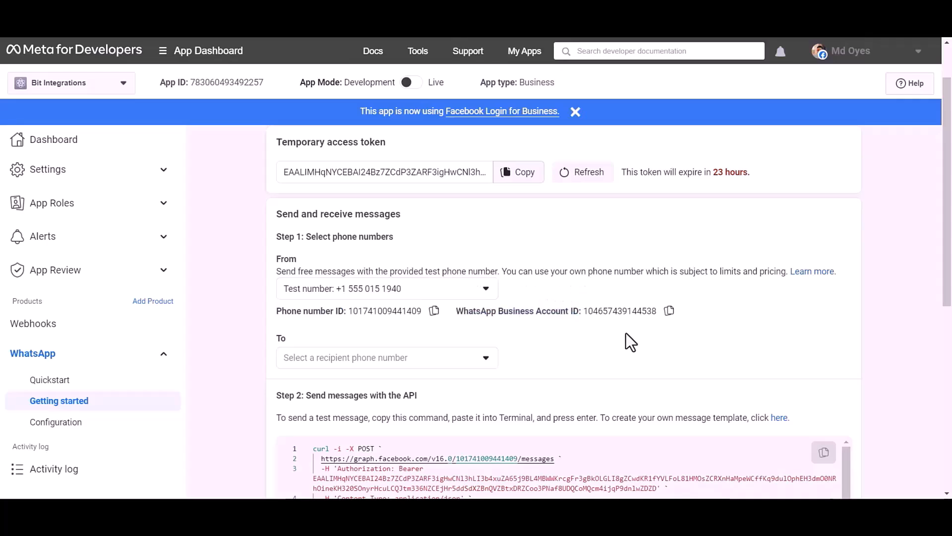
- Copy both IDs into Bit Integrations' fields, then note the temporary token expires in 23 hours
left_click(434, 313)
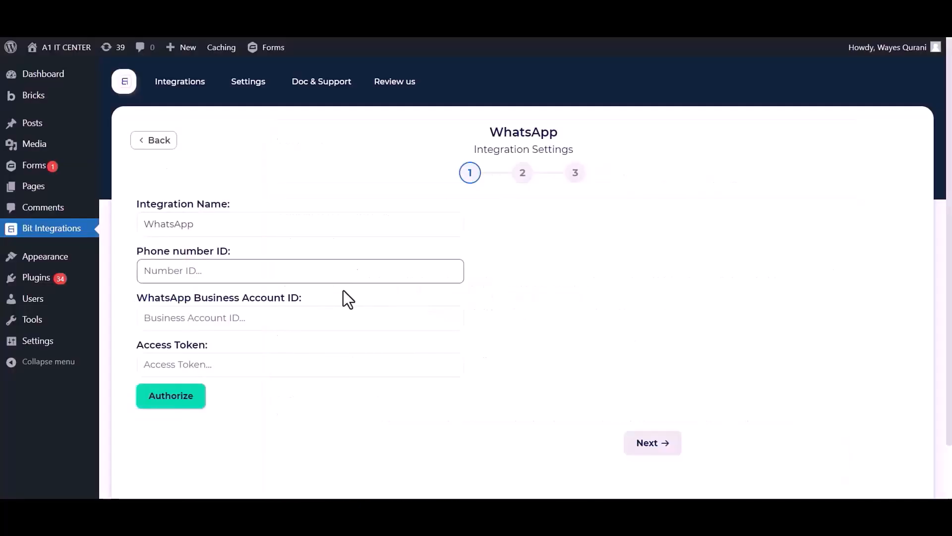
left_click(311, 281)
key("ctrl+v")
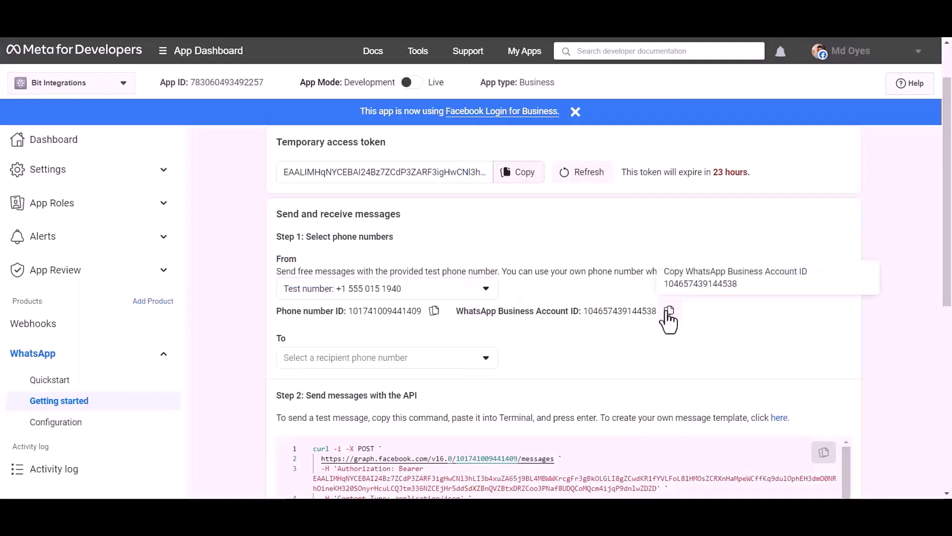
left_click(669, 311)
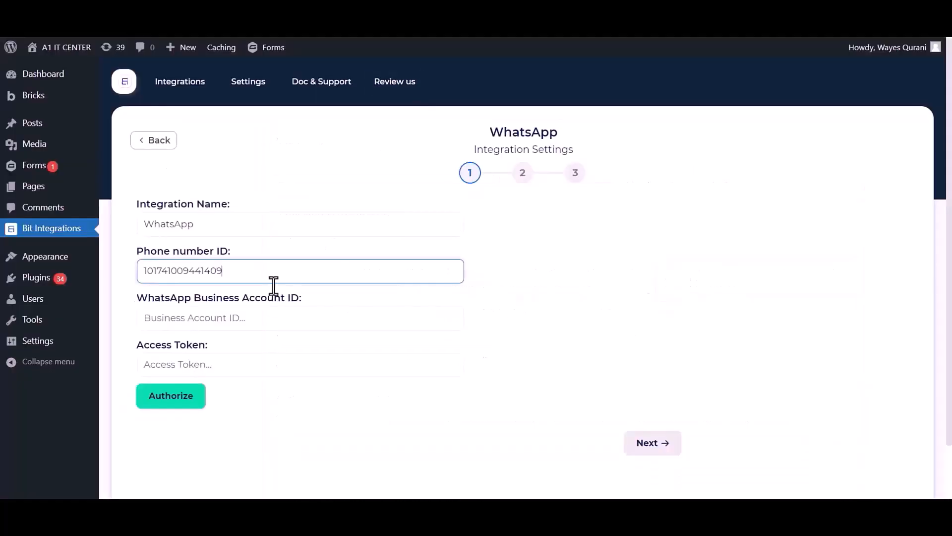
left_click(259, 316)
key("ctrl+v")
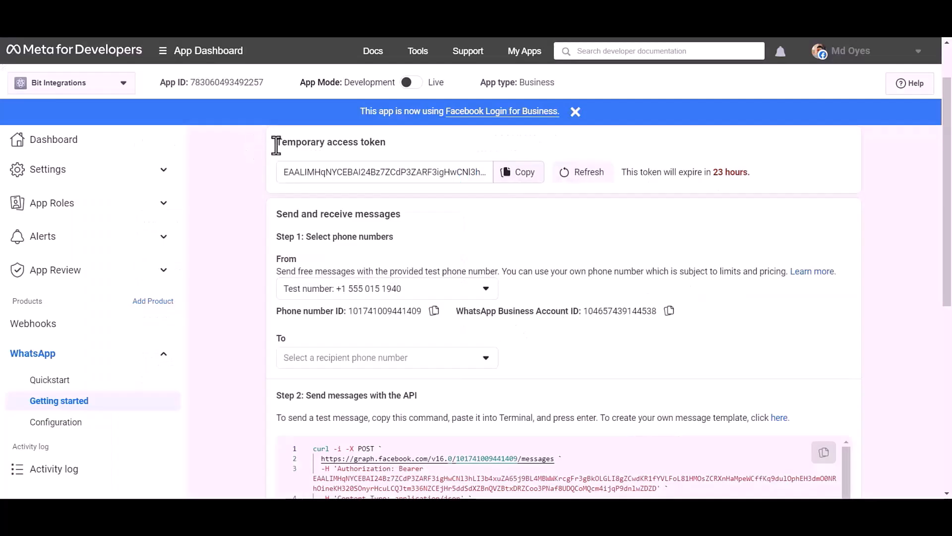
left_click_drag(275, 144, 394, 147)
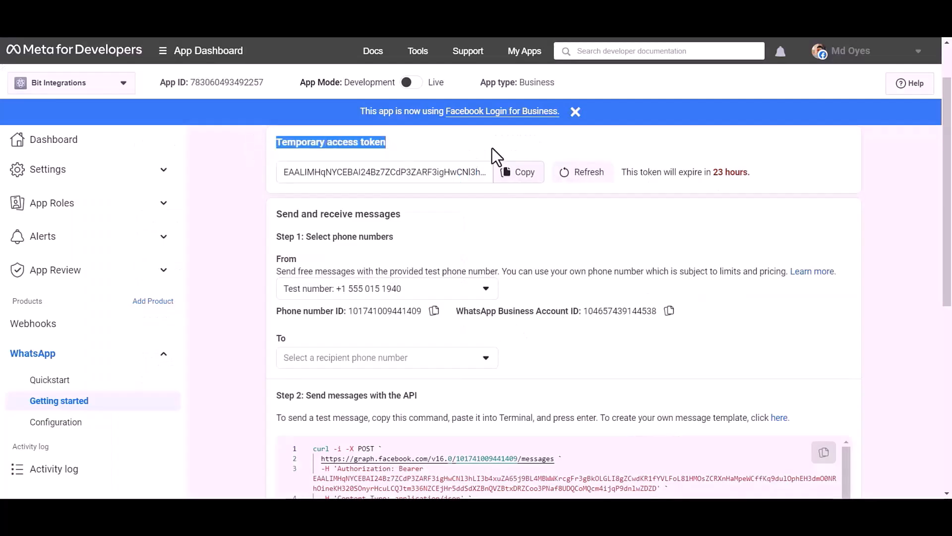
left_click_drag(625, 172, 754, 172)
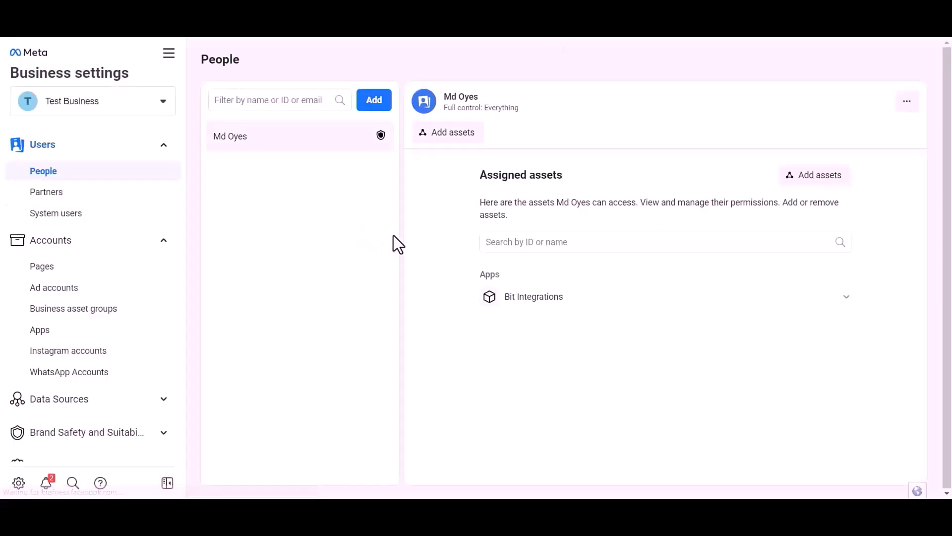
- Try adding a second Admin system user and dismiss the one-admin limit error
left_click(63, 217)
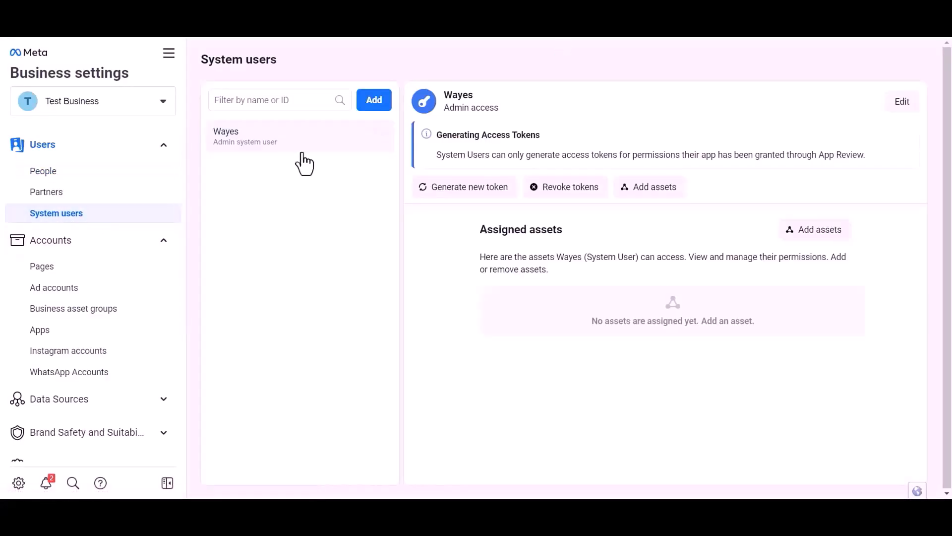
left_click(371, 108)
left_click(393, 198)
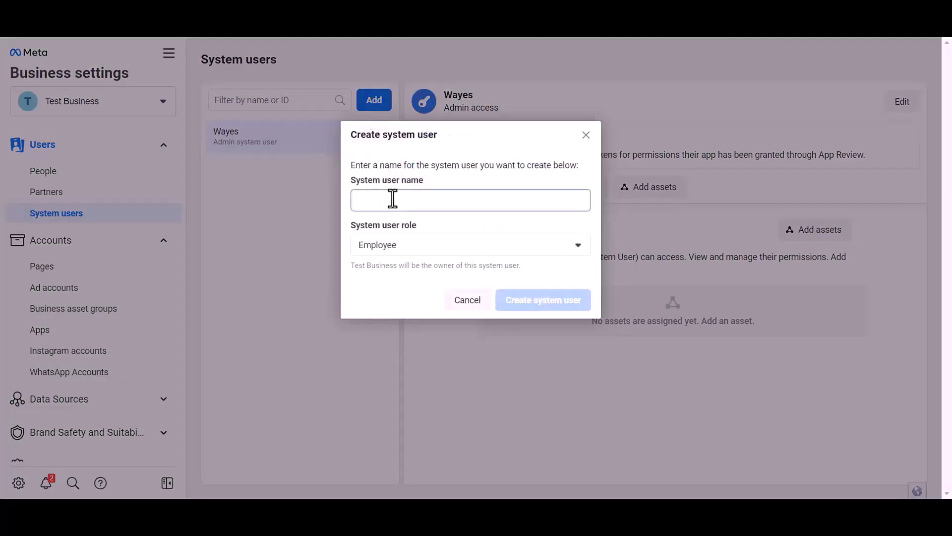
type("Oyes")
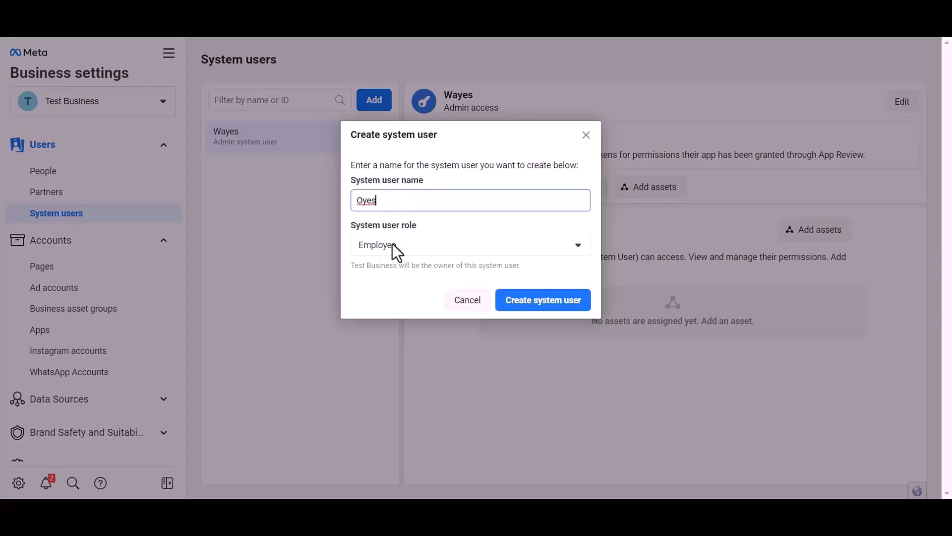
left_click(393, 245)
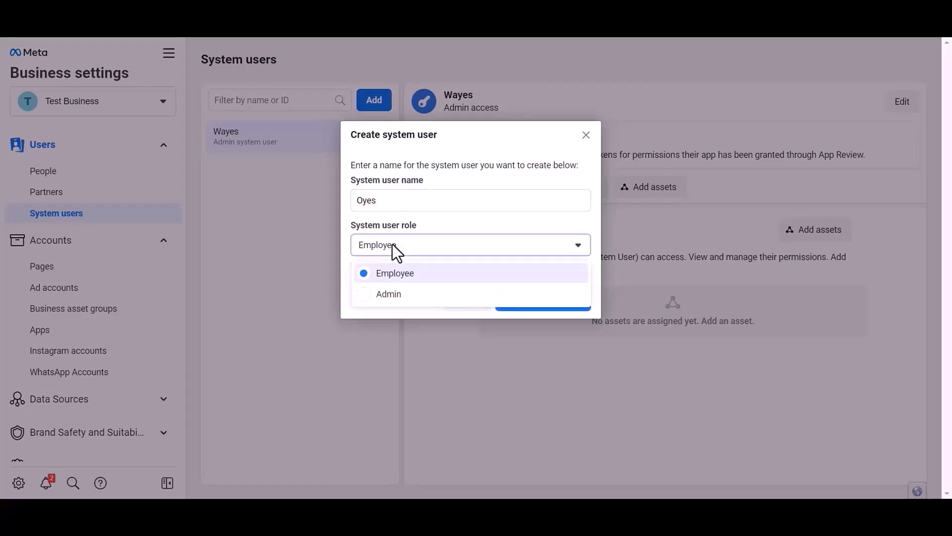
left_click(389, 297)
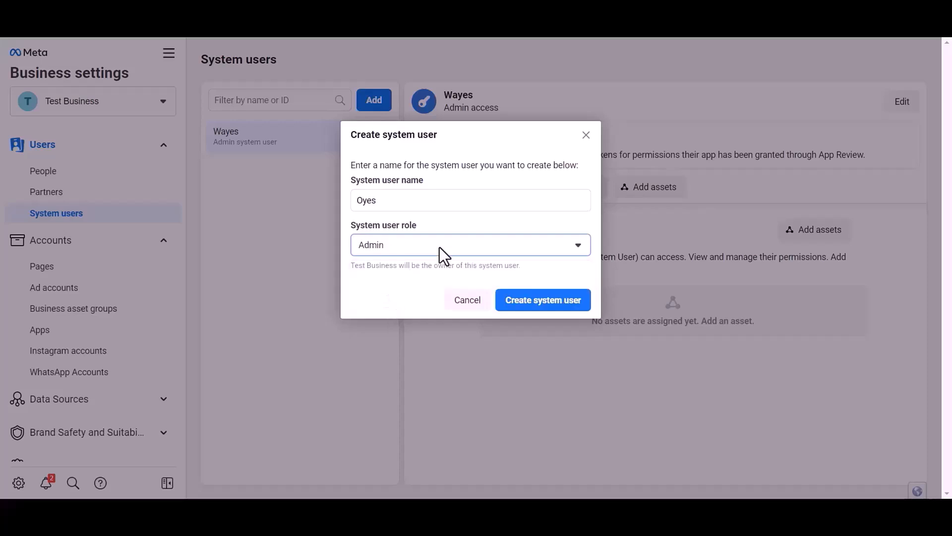
left_click(560, 301)
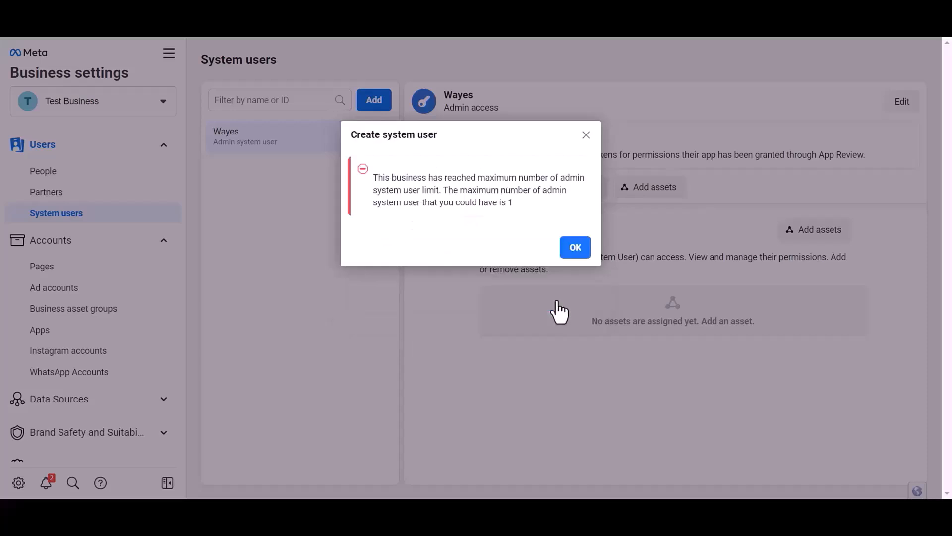
left_click(577, 250)
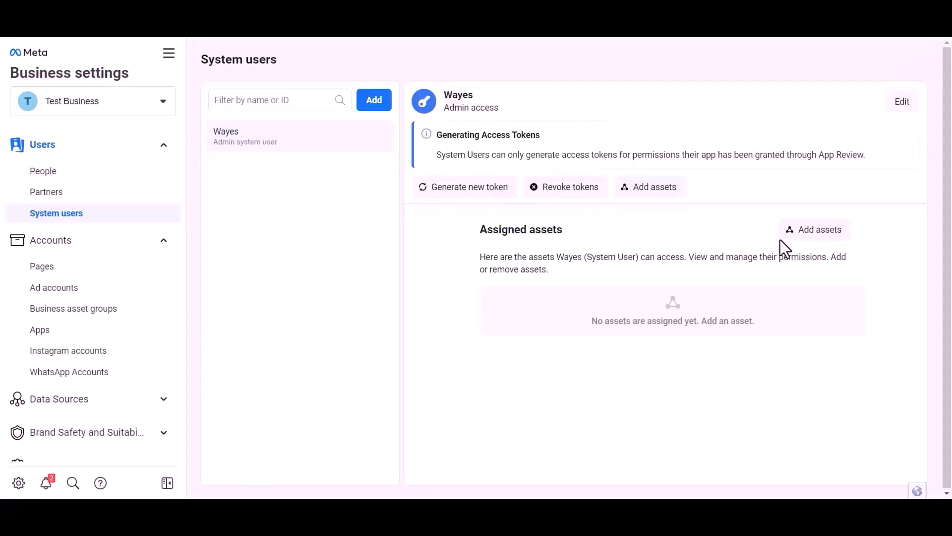
- Assign the Bit Integrations app to the admin system user with Manage app full control
left_click(818, 231)
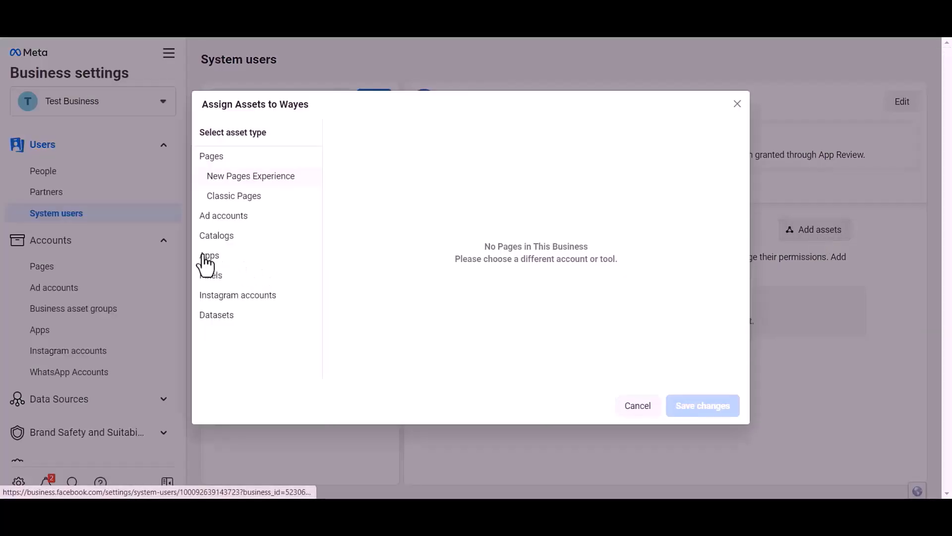
left_click(205, 256)
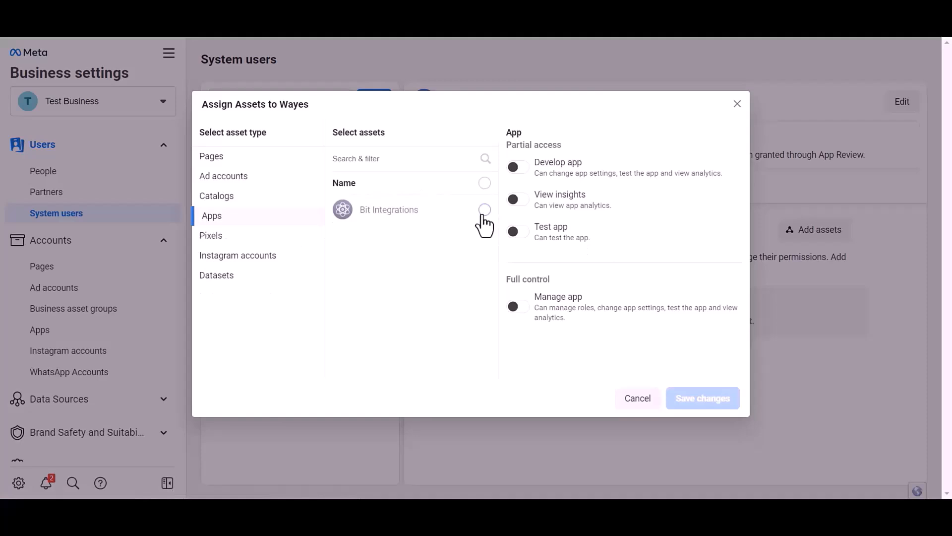
left_click(485, 210)
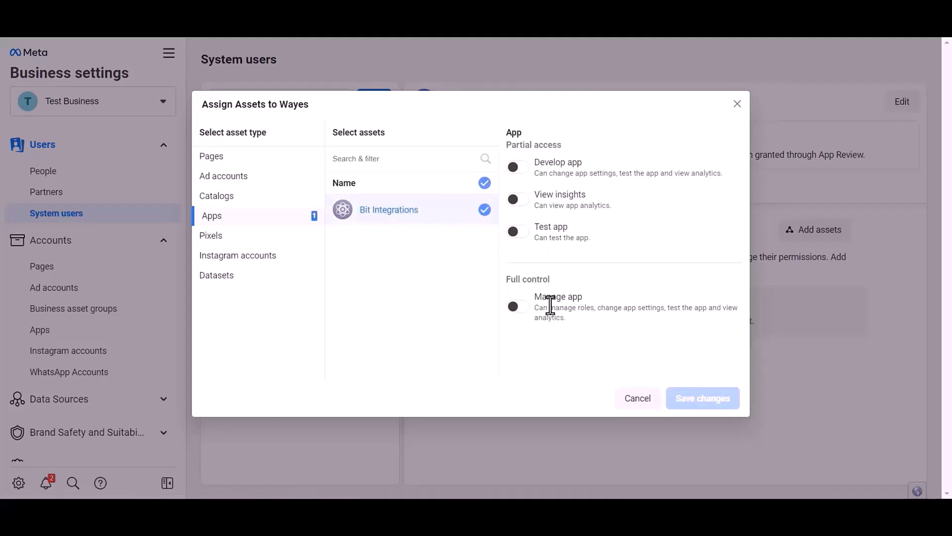
left_click(518, 310)
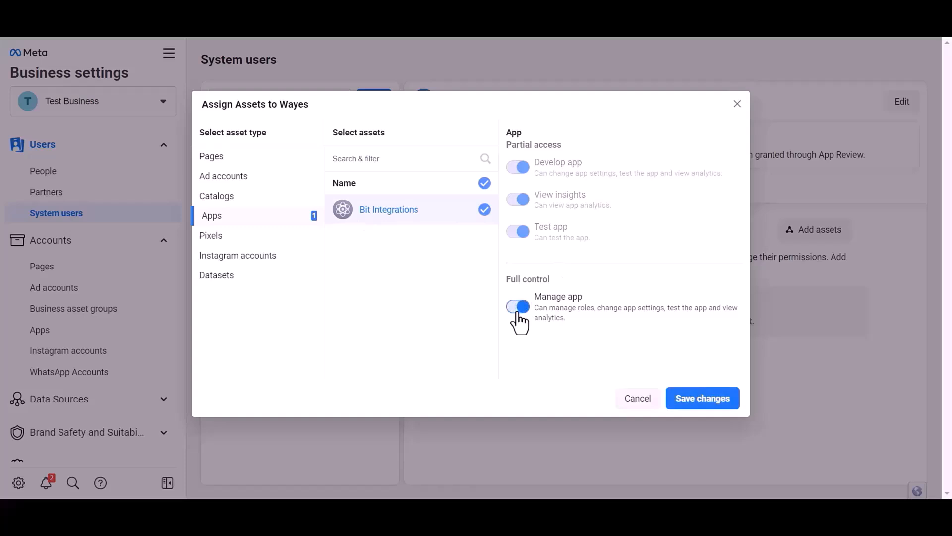
left_click(705, 404)
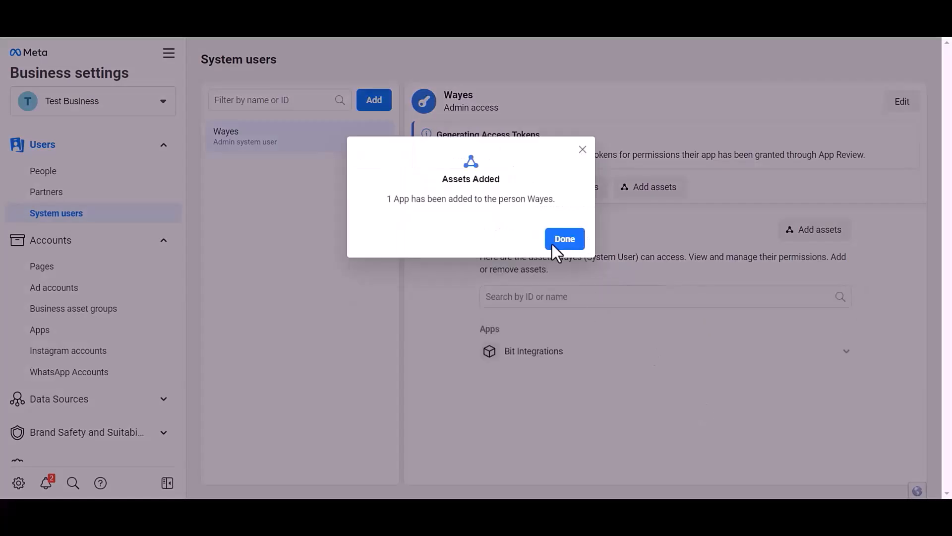
left_click(566, 239)
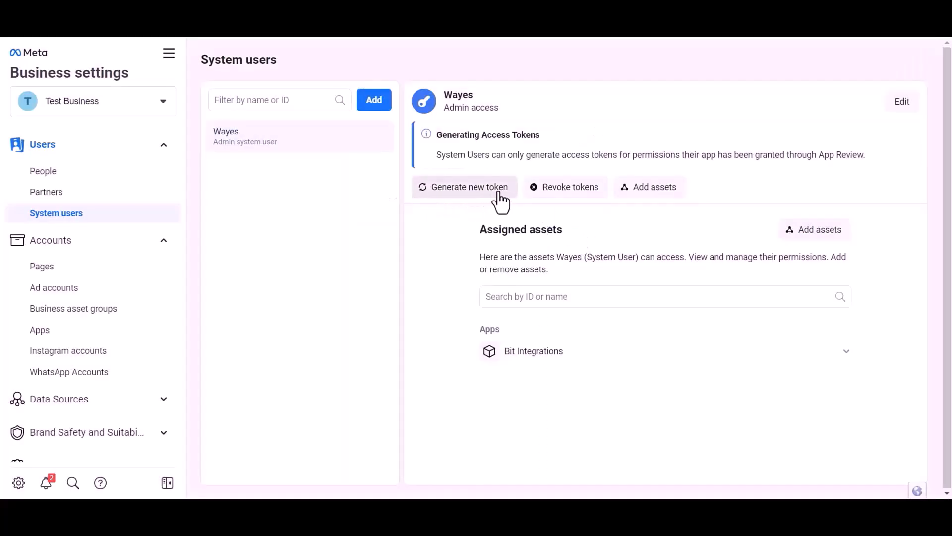
- Start a new token for the Bit Integrations app with expiration set to Never
left_click(464, 203)
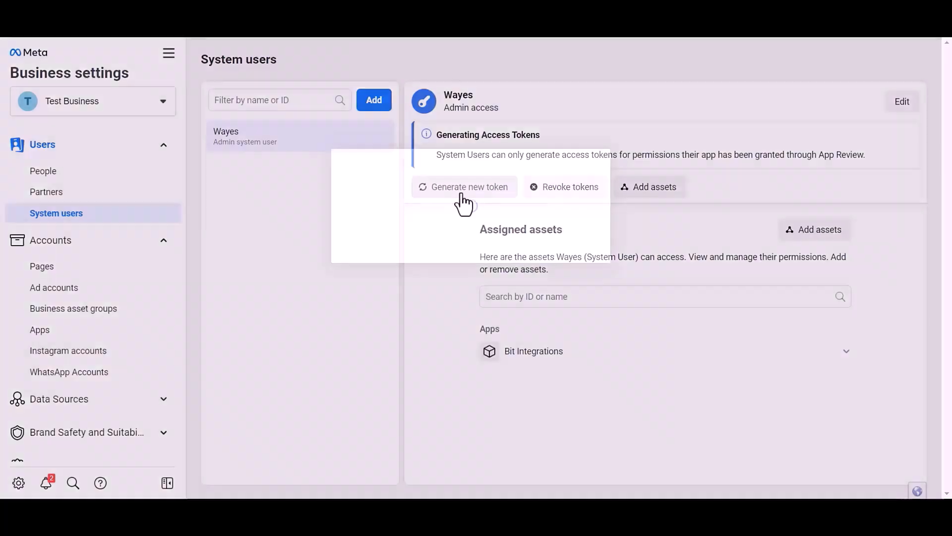
left_click(413, 215)
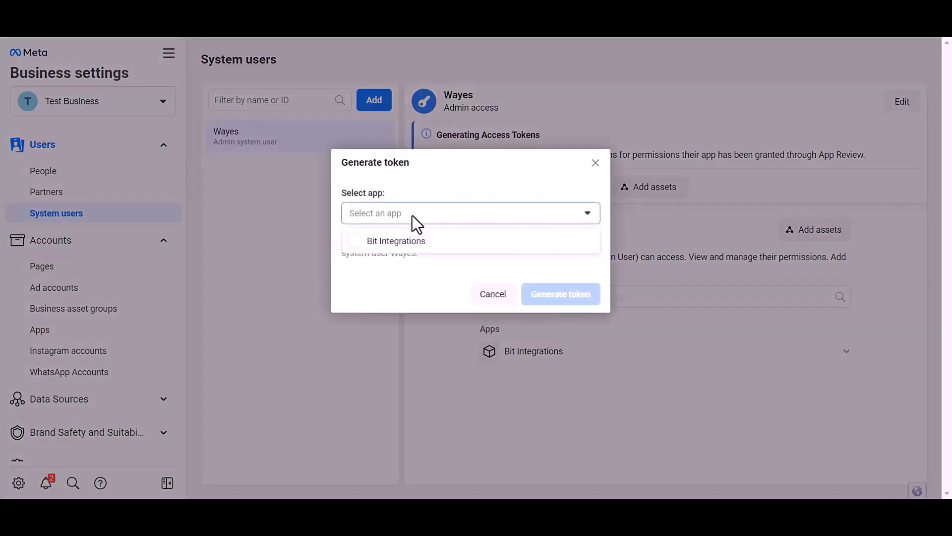
left_click(396, 241)
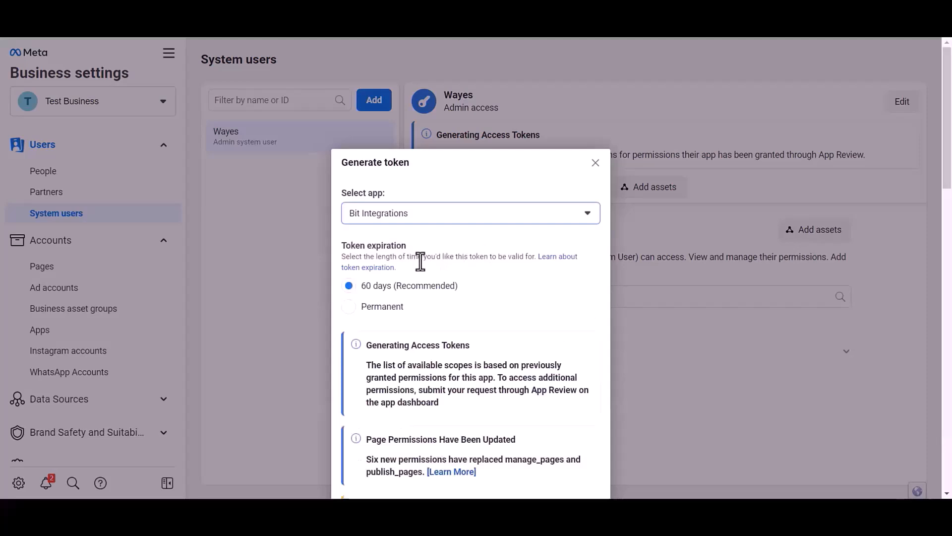
left_click_drag(340, 183, 406, 183)
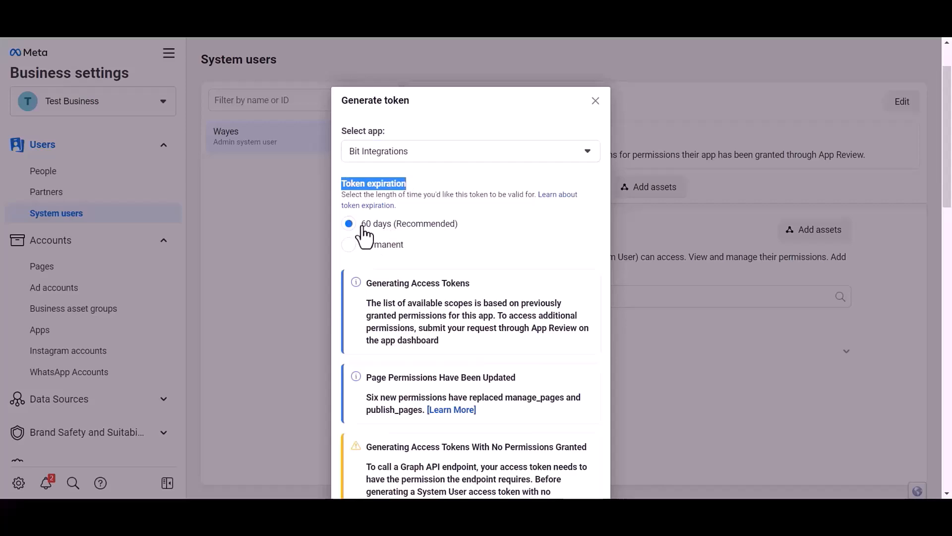
left_click_drag(460, 225, 353, 224)
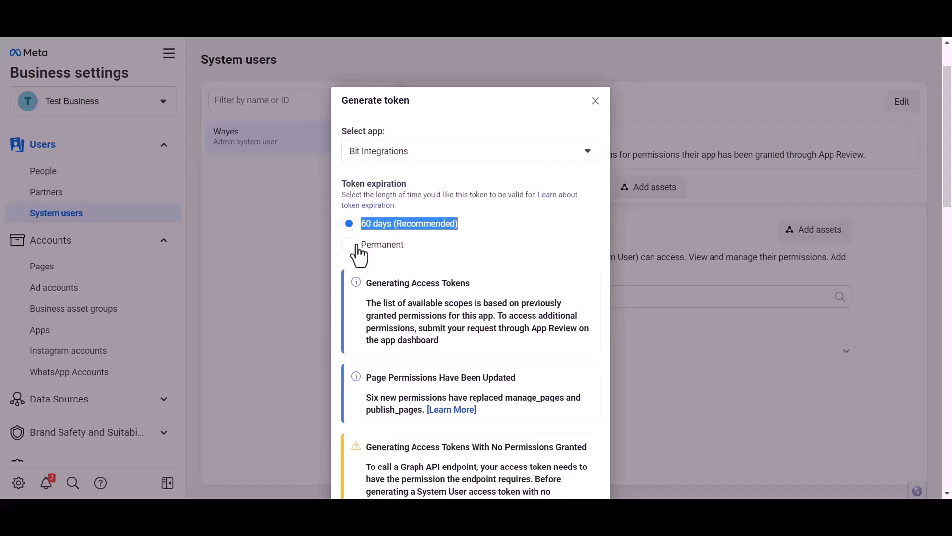
left_click(356, 245)
scroll(456, 202, "down", 4)
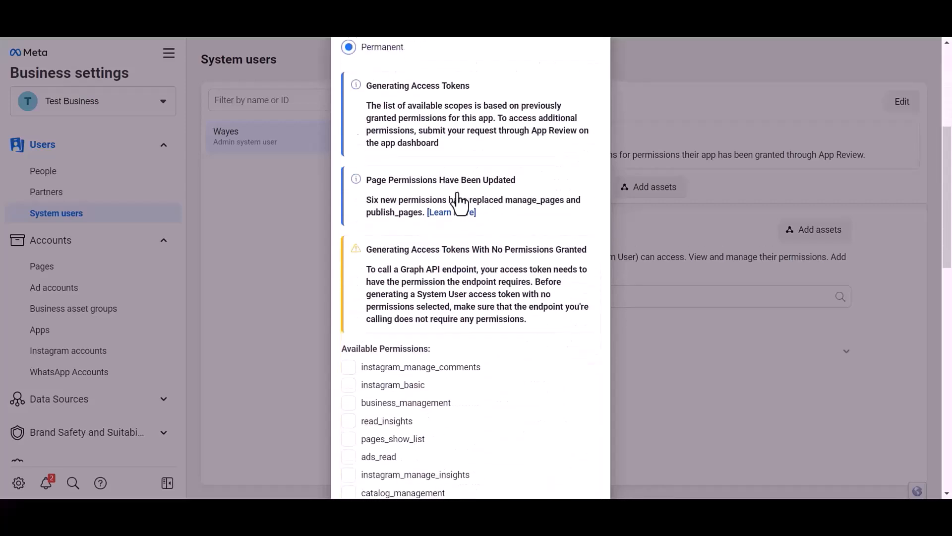
scroll(458, 203, "down", 2)
scroll(461, 201, "down", 2)
left_click_drag(341, 112, 442, 113)
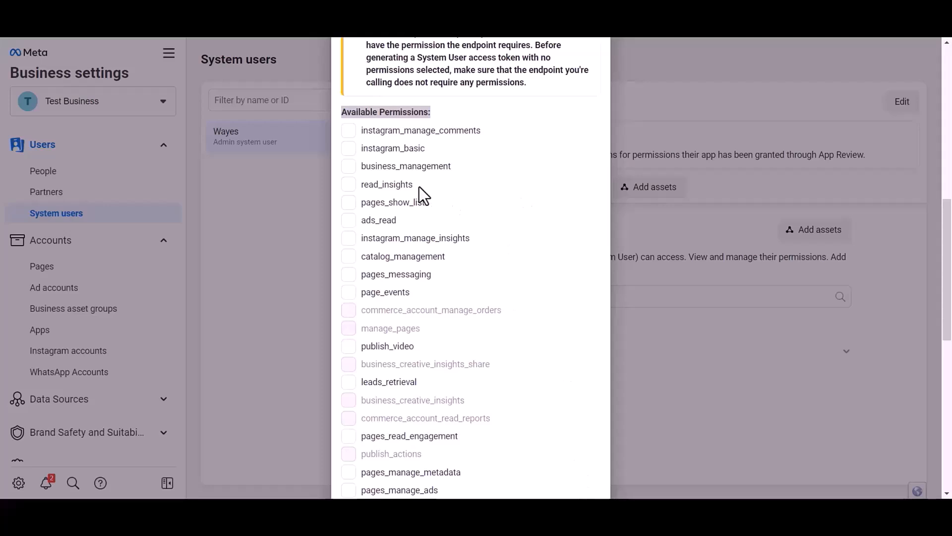
left_click_drag(343, 112, 406, 112)
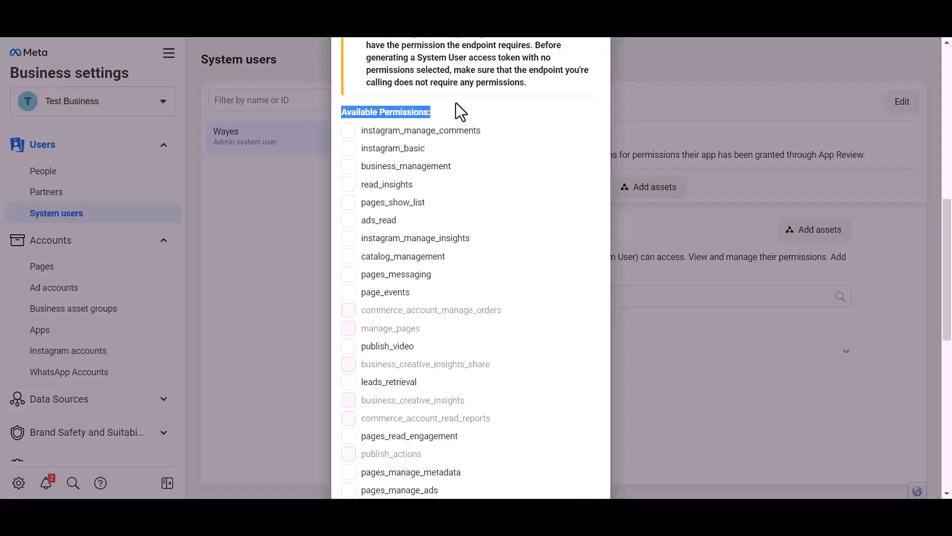
- Grant whatsapp_business_management, generate the token, and paste it into Bit Integrations' Access Token field
scroll(479, 223, "down", 4)
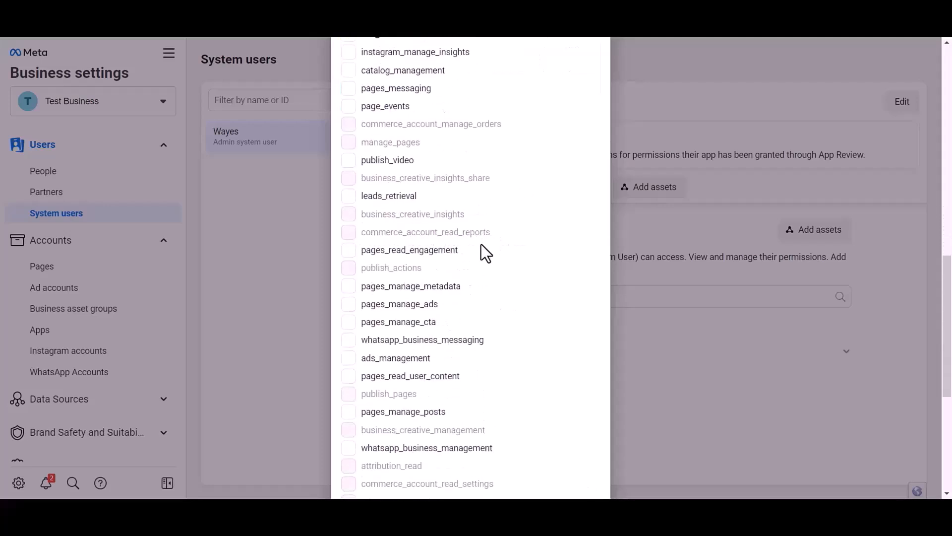
scroll(426, 335, "down", 1)
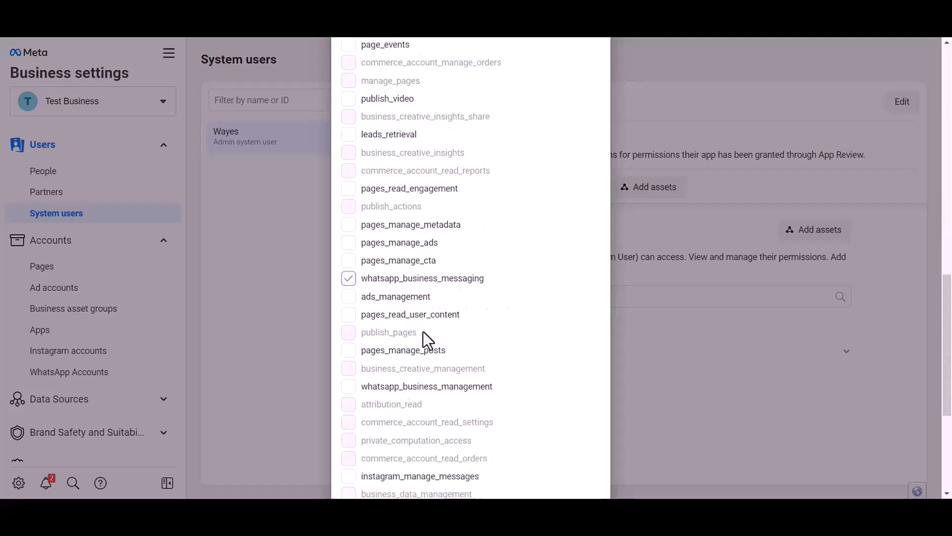
left_click(349, 386)
scroll(490, 346, "down", 4)
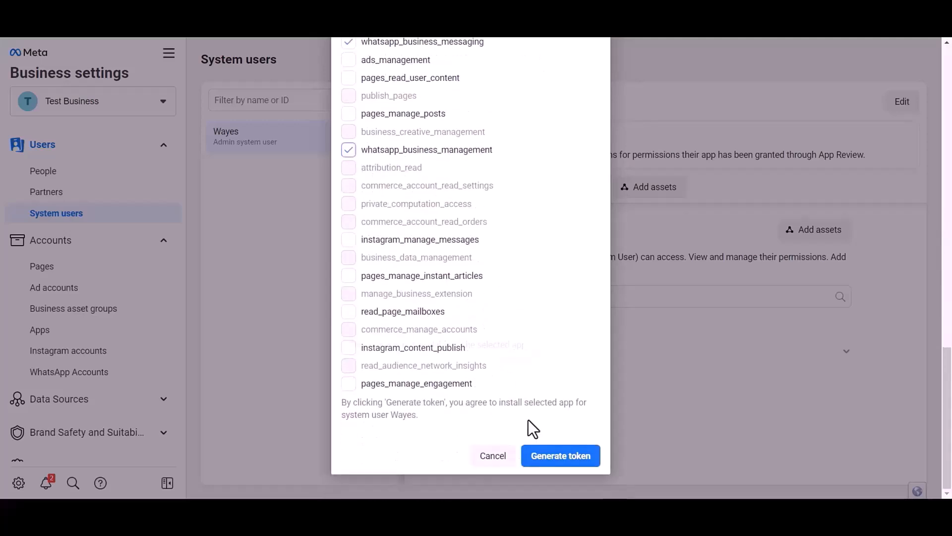
left_click(560, 456)
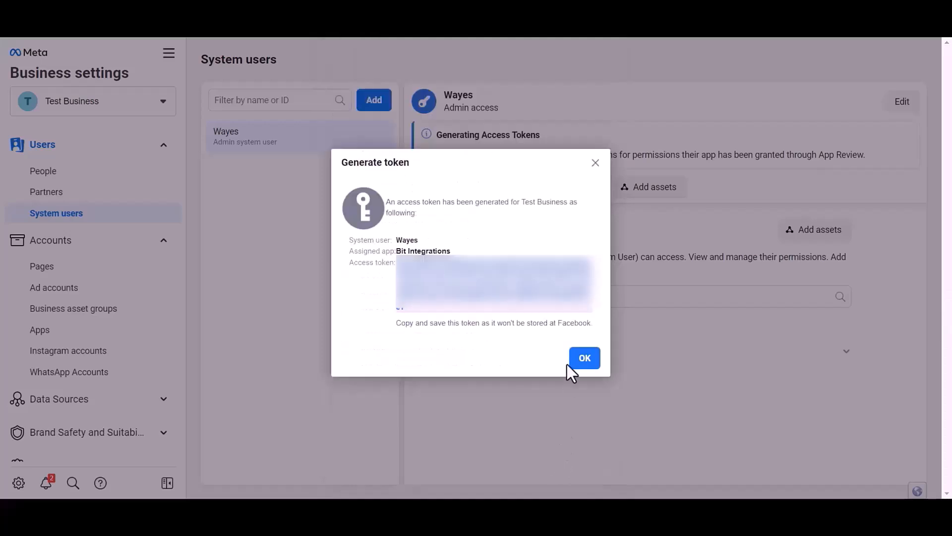
left_click_drag(411, 299, 407, 284)
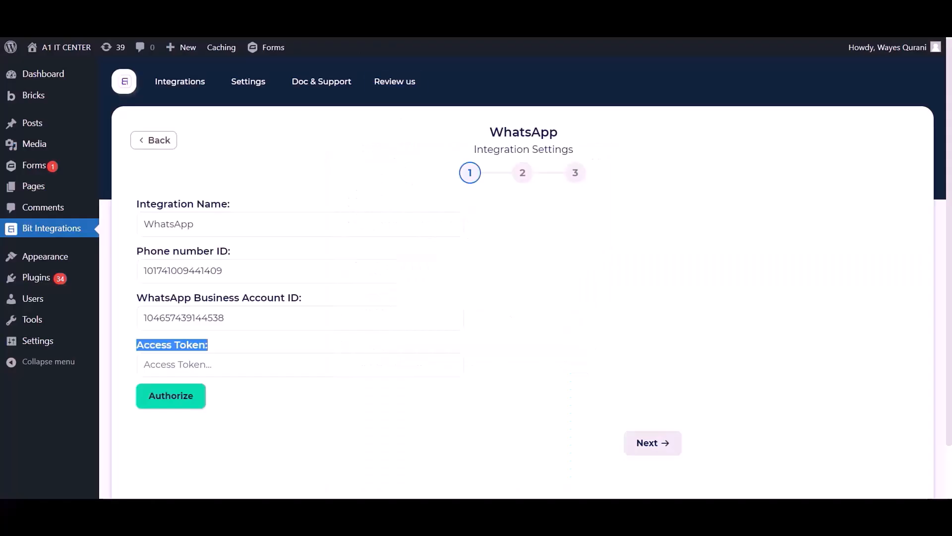
left_click(273, 367)
key("ctrl+v")
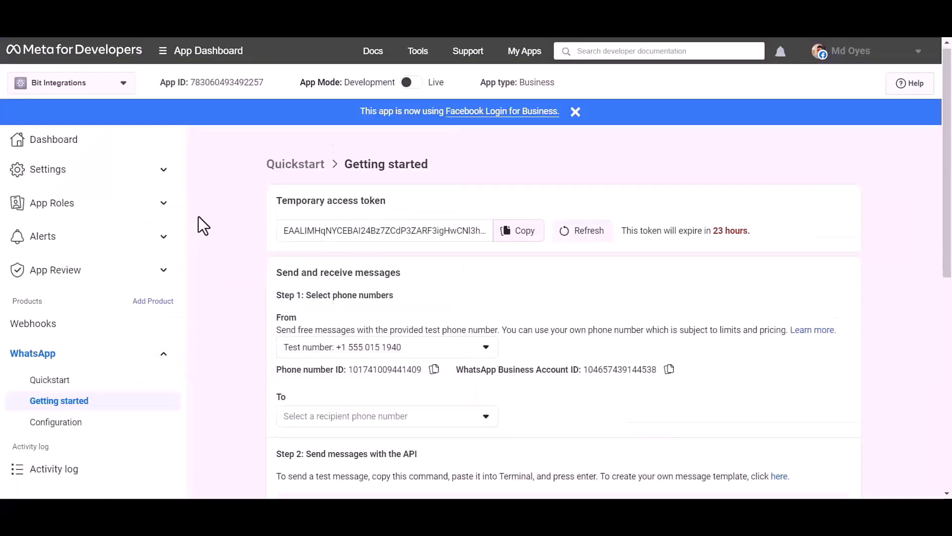
scroll(199, 216, "down", 8)
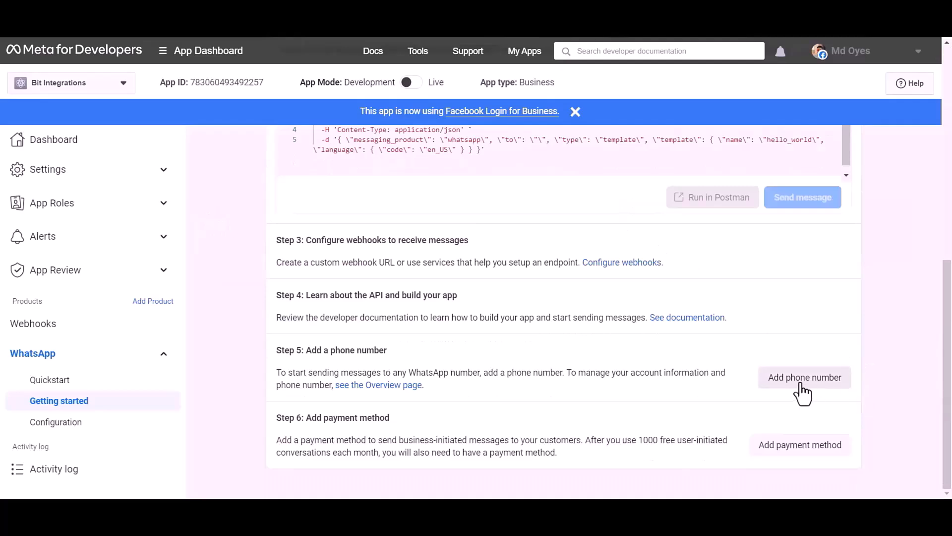
- Create a WhatsApp Business profile named 'Bit Apps' in the Automotive category
left_click(802, 389)
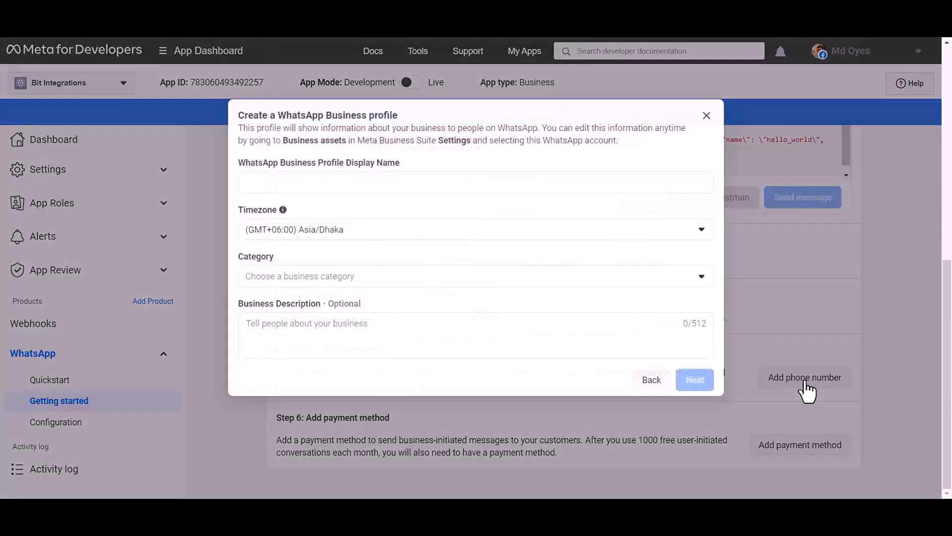
left_click(432, 183)
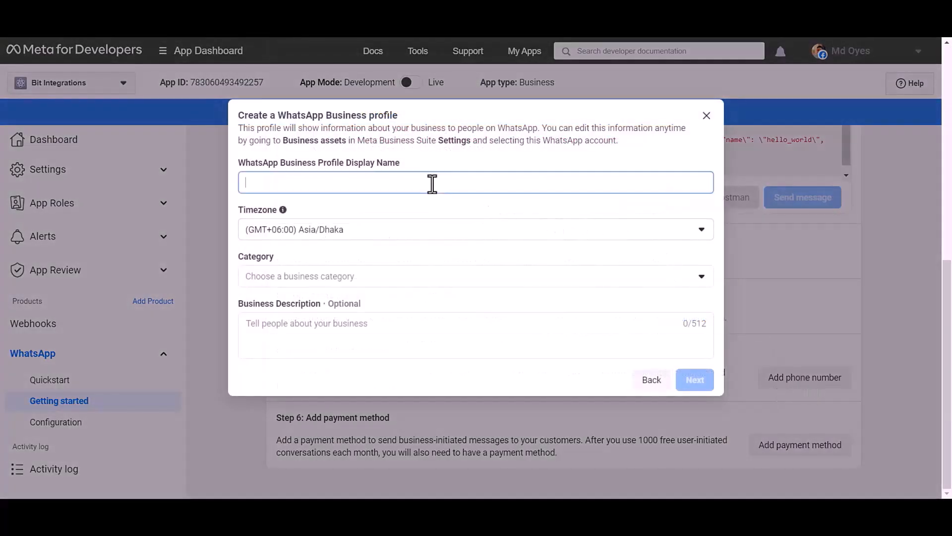
type("Bit Apps")
left_click(325, 281)
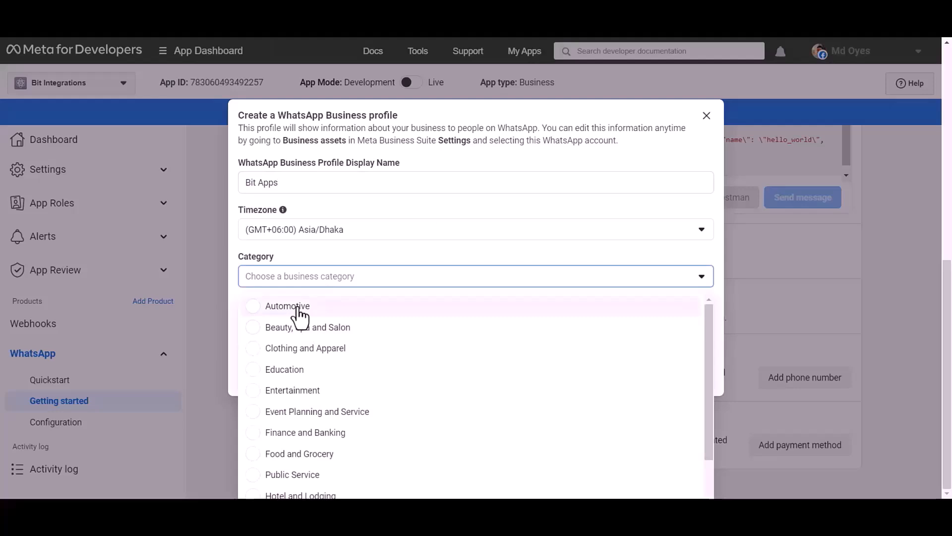
left_click(300, 316)
left_click(695, 381)
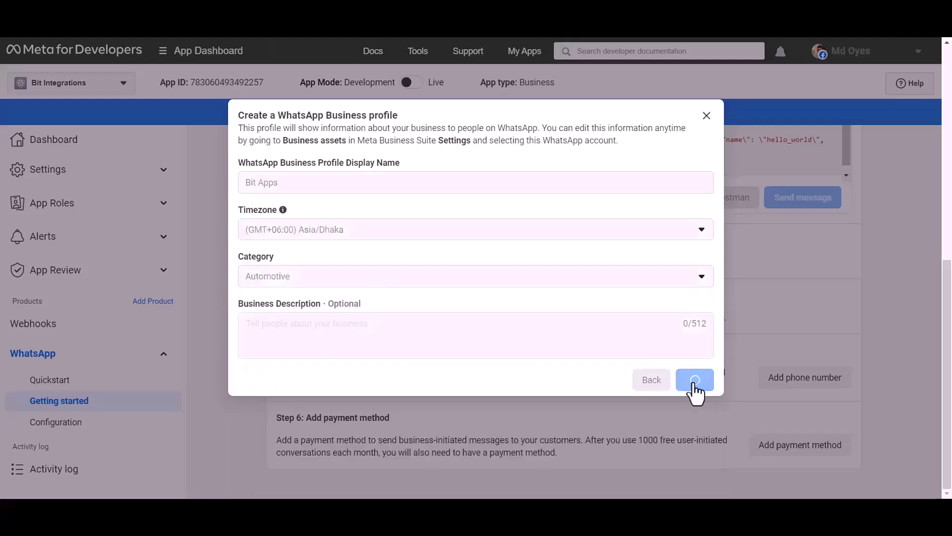
- Add a Bangladesh (BD +880) phone number and request a verification code
left_click(288, 217)
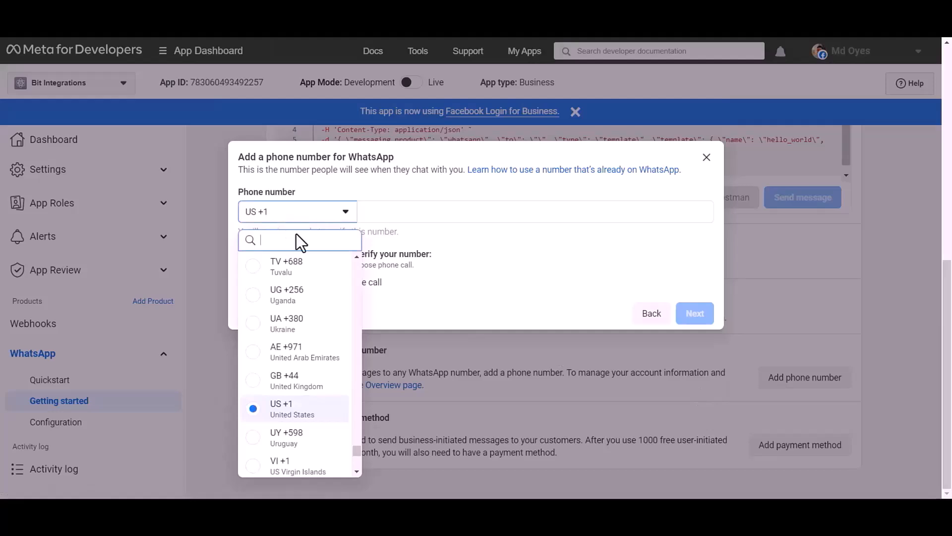
type("bangladesh")
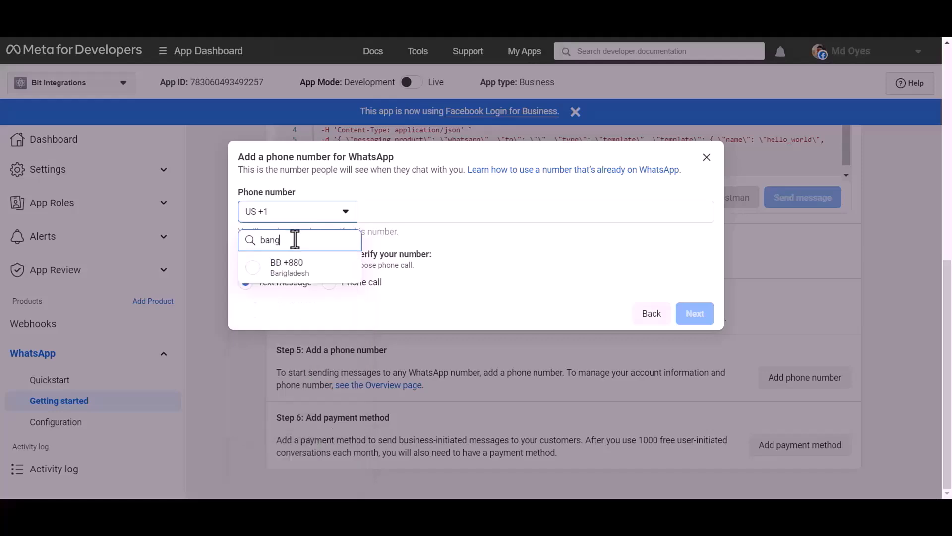
left_click(297, 268)
left_click(402, 213)
key("ctrl+v")
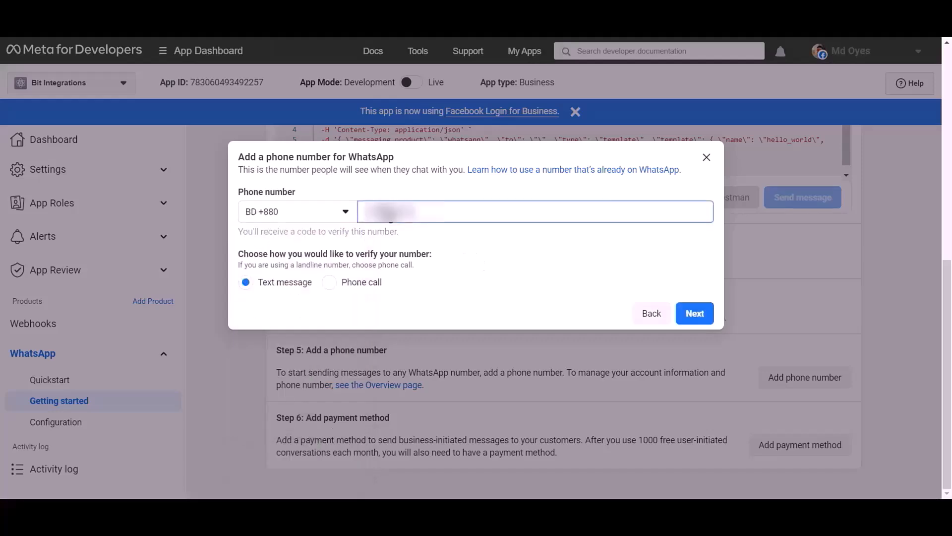
left_click(695, 313)
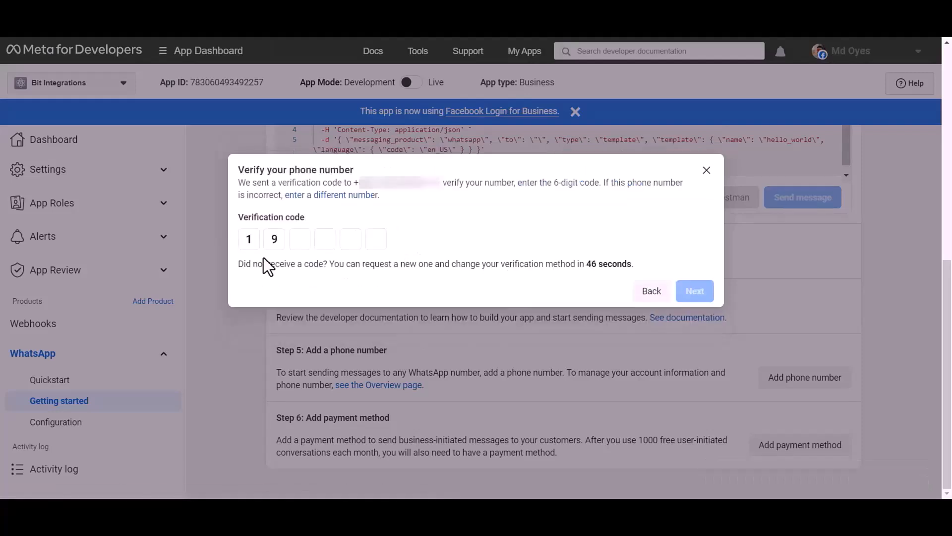
- Enter the received verification code to verify the phone number
key("BackSpace")
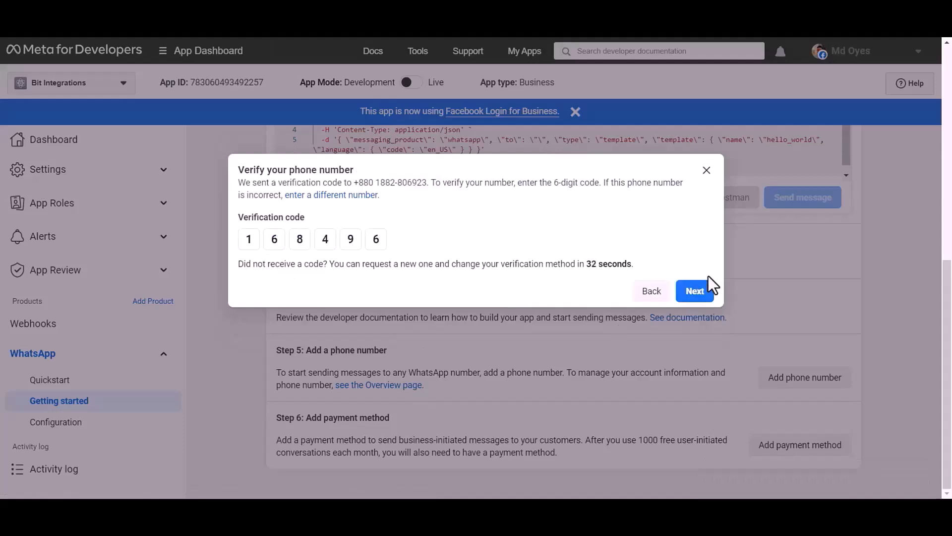
left_click(699, 296)
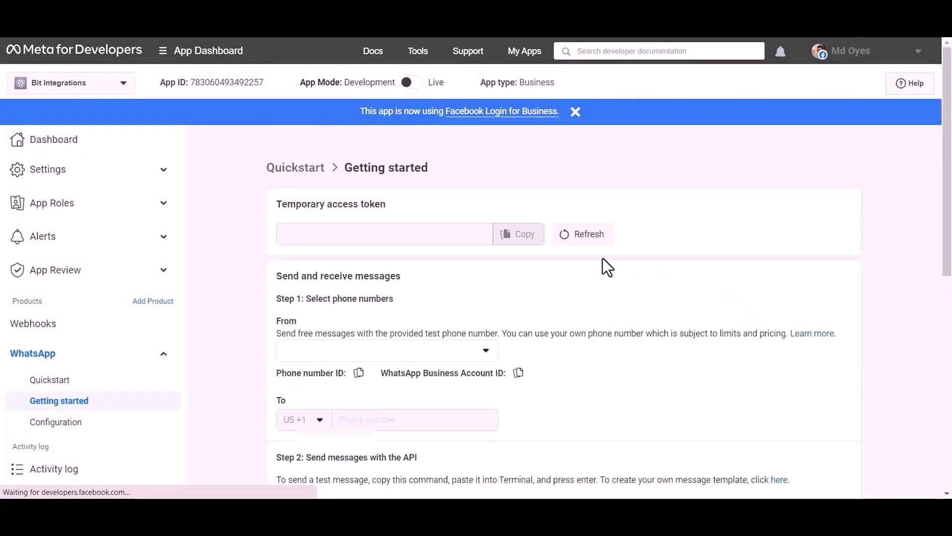
scroll(666, 246, "down", 10)
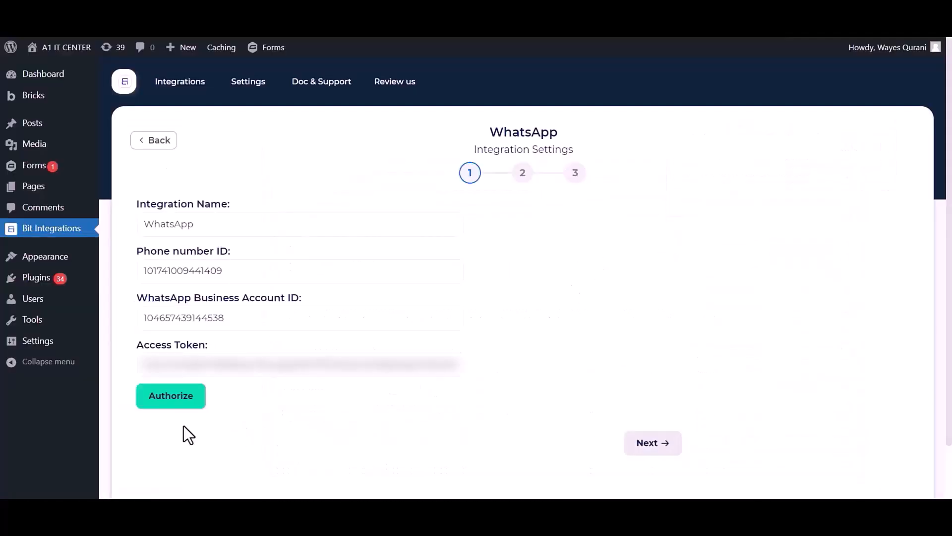
- Authorize the WhatsApp connection and advance to the message settings
left_click(177, 403)
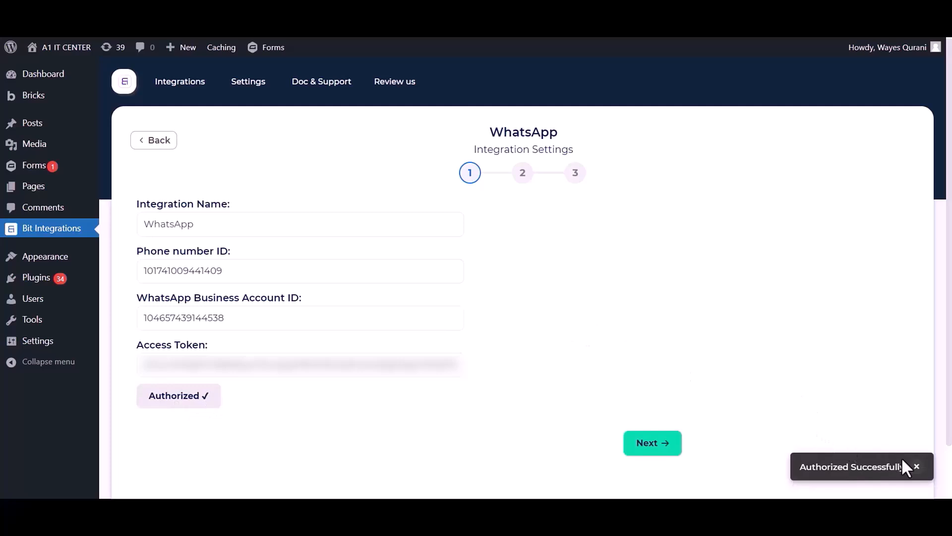
scroll(695, 368, "down", 1)
left_click(649, 390)
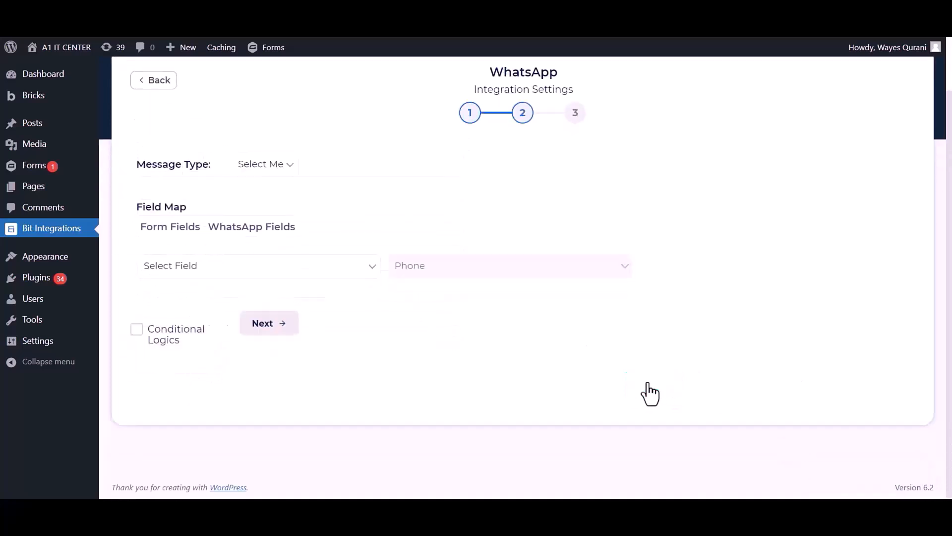
scroll(616, 249, "up", 1)
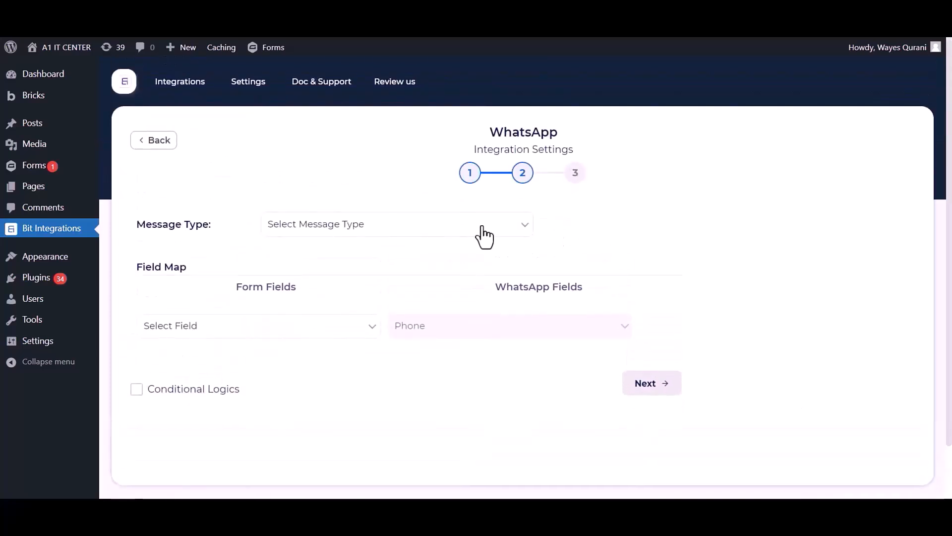
- Set Message Type to Template and map the form's Phone field to WhatsApp Phone
left_click(366, 242)
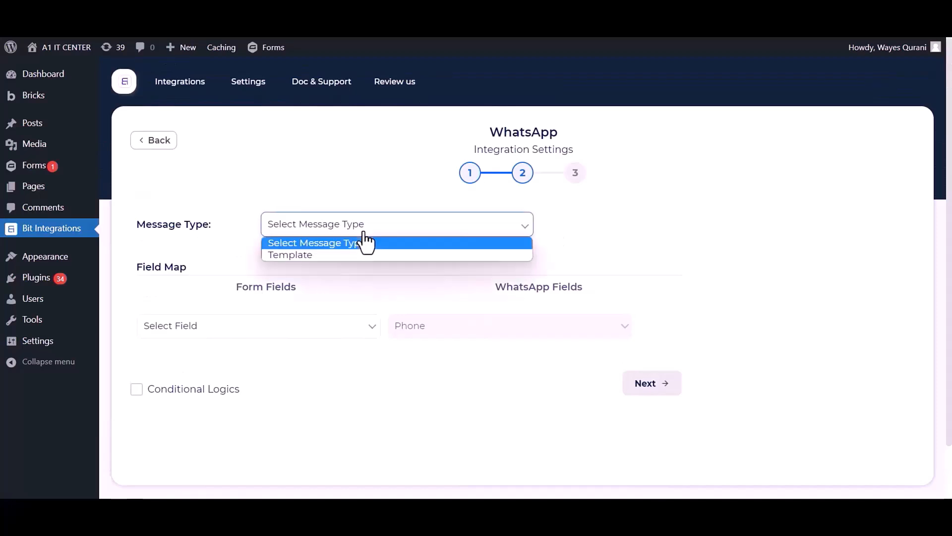
left_click(305, 256)
left_click(280, 333)
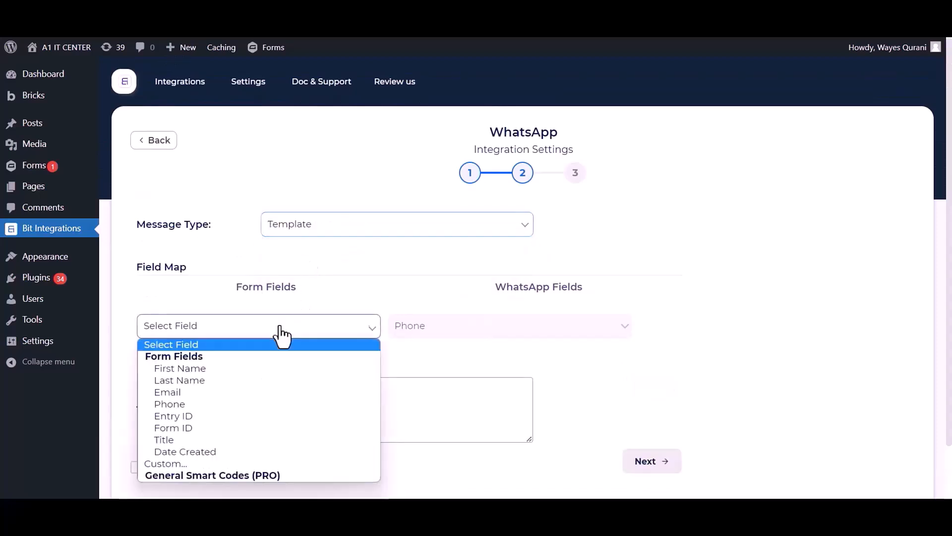
left_click(180, 404)
left_click(300, 404)
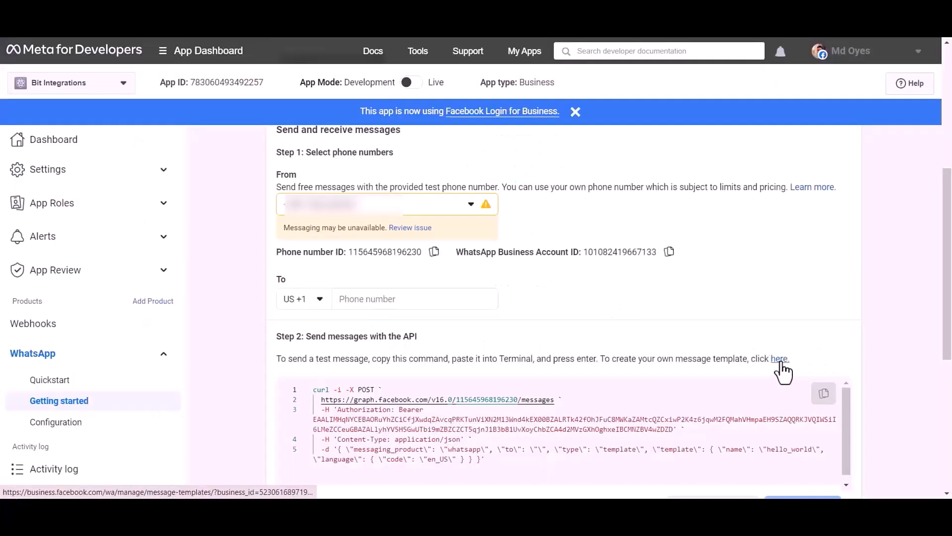
- Enter the hello_world template name from WhatsApp Manager and finish and save the integration
left_click(780, 362)
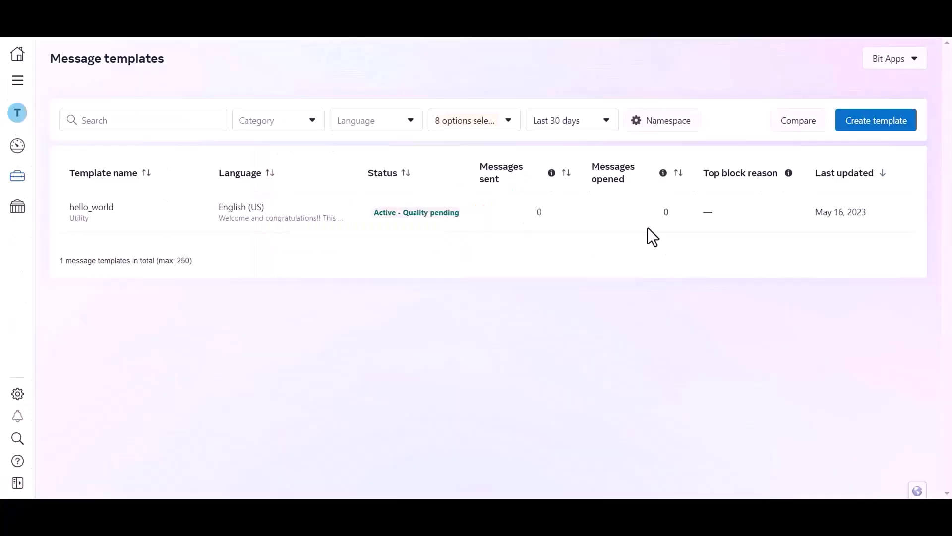
left_click(155, 206)
left_click_drag(64, 114, 127, 113)
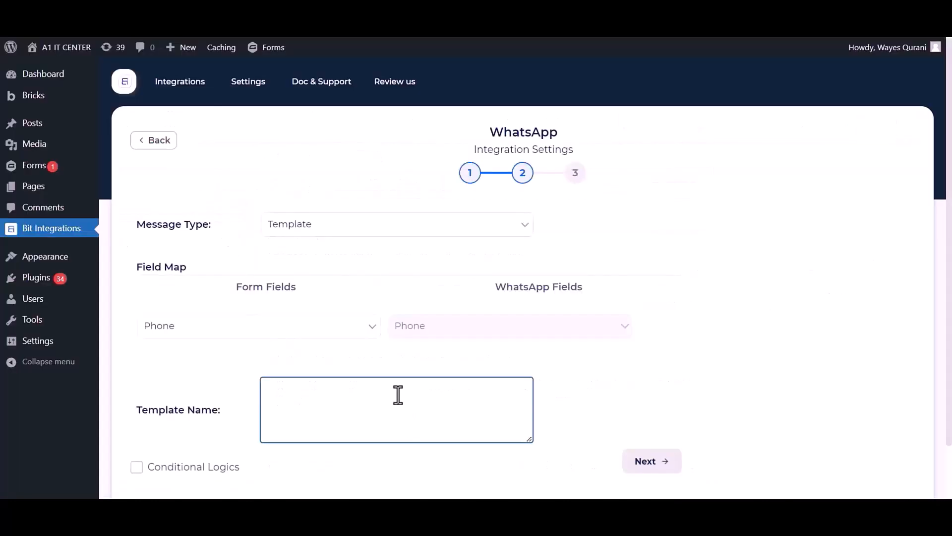
type("hello_world")
left_click(564, 387)
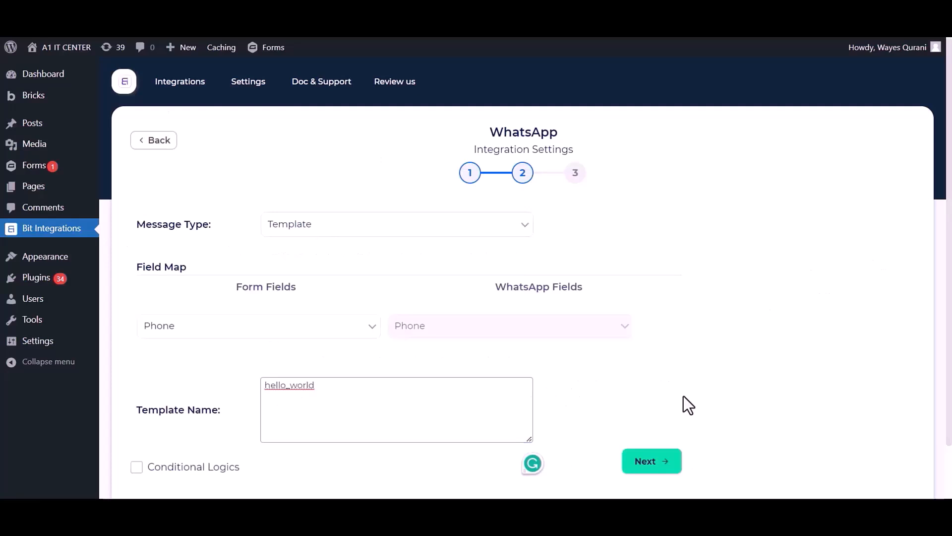
left_click(652, 461)
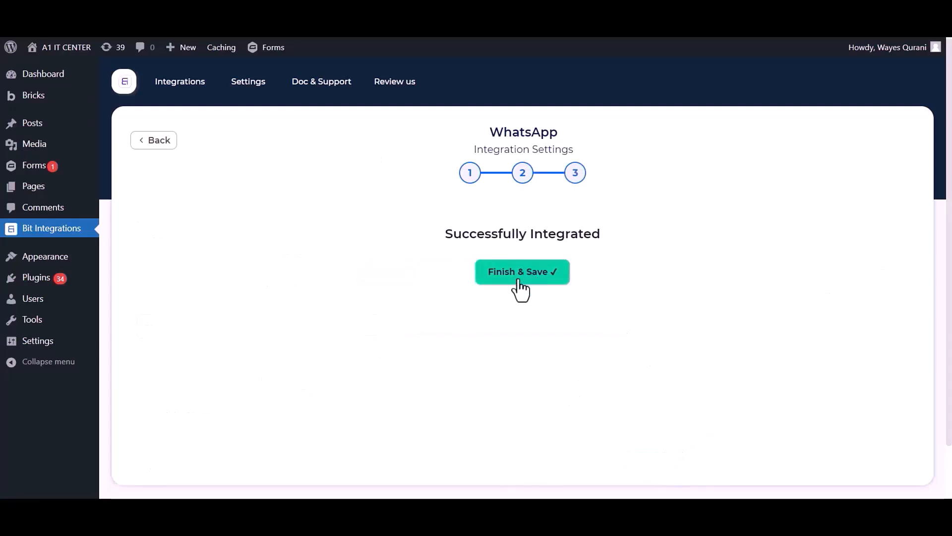
left_click(519, 281)
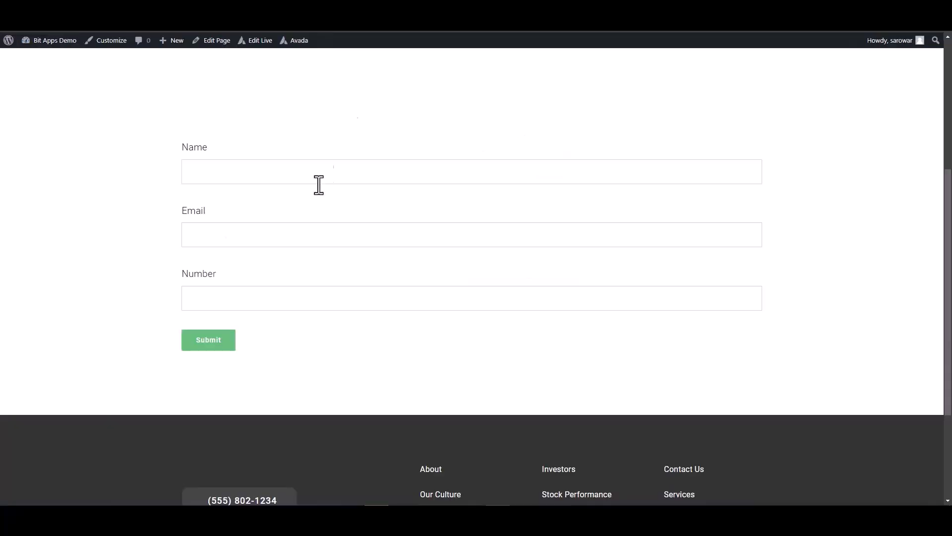
- Submit the Avada form with name 'Bit Integrations', an e-mail address and a phone number
left_click(322, 170)
type("Bit Integrations")
left_click(691, 244)
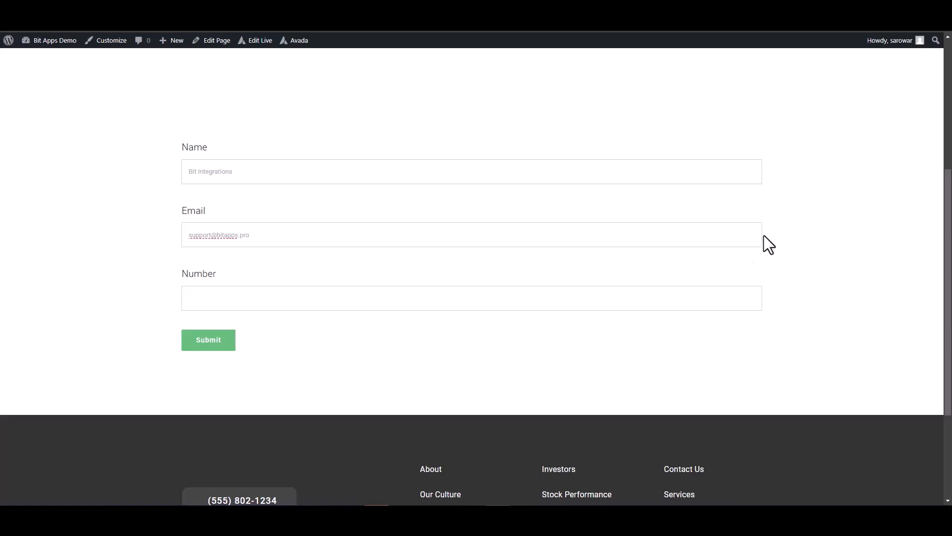
left_click(687, 296)
type("444555666")
left_click(217, 343)
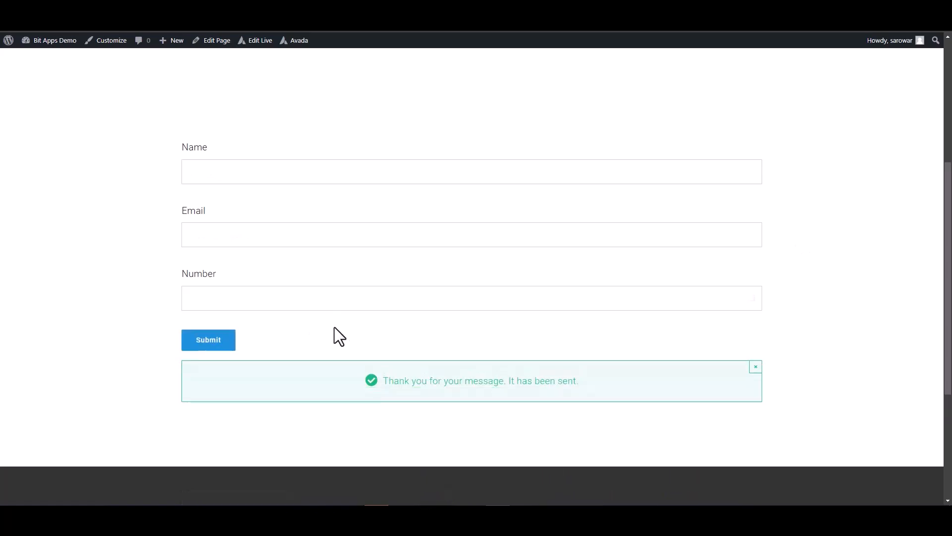
triple_click(535, 383)
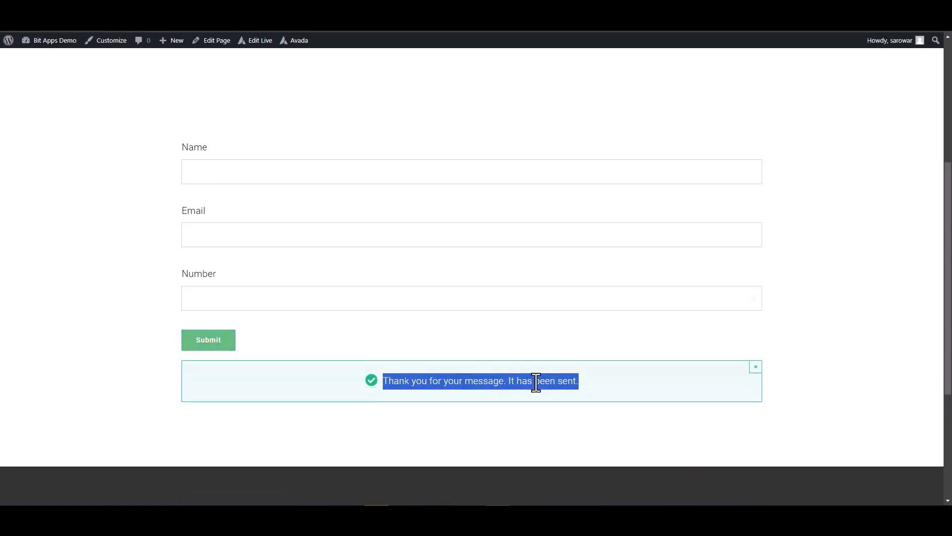
left_click(814, 361)
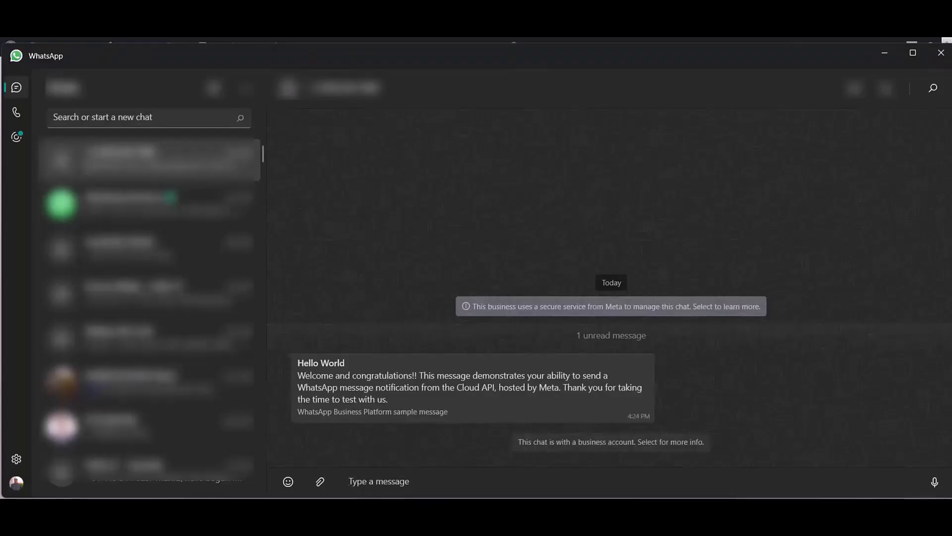
- Check the received Hello World message in WhatsApp against the hello_world template page
left_click_drag(298, 366, 479, 403)
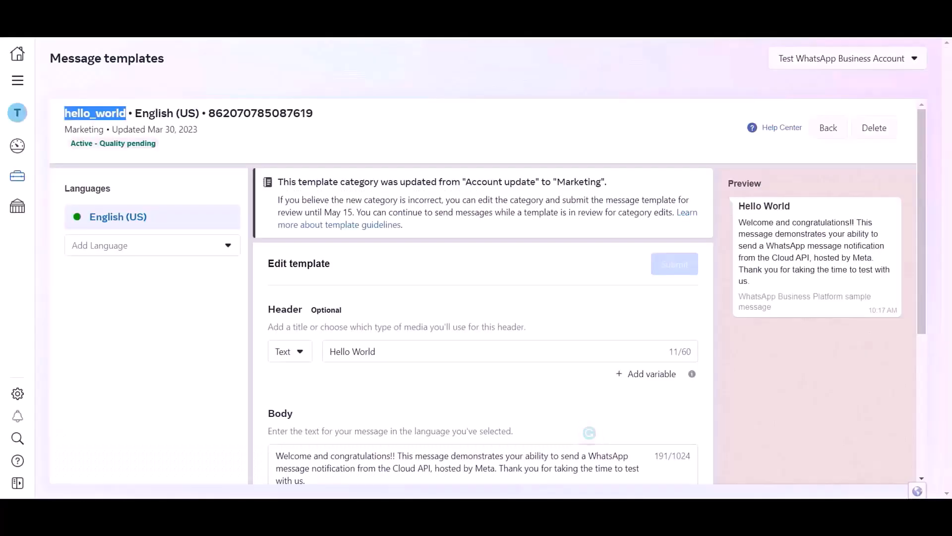
left_click(736, 202)
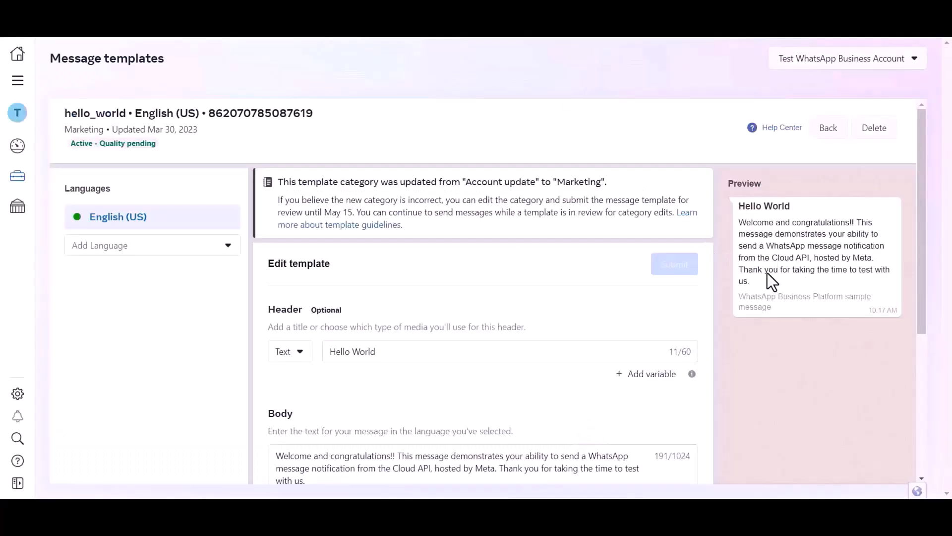